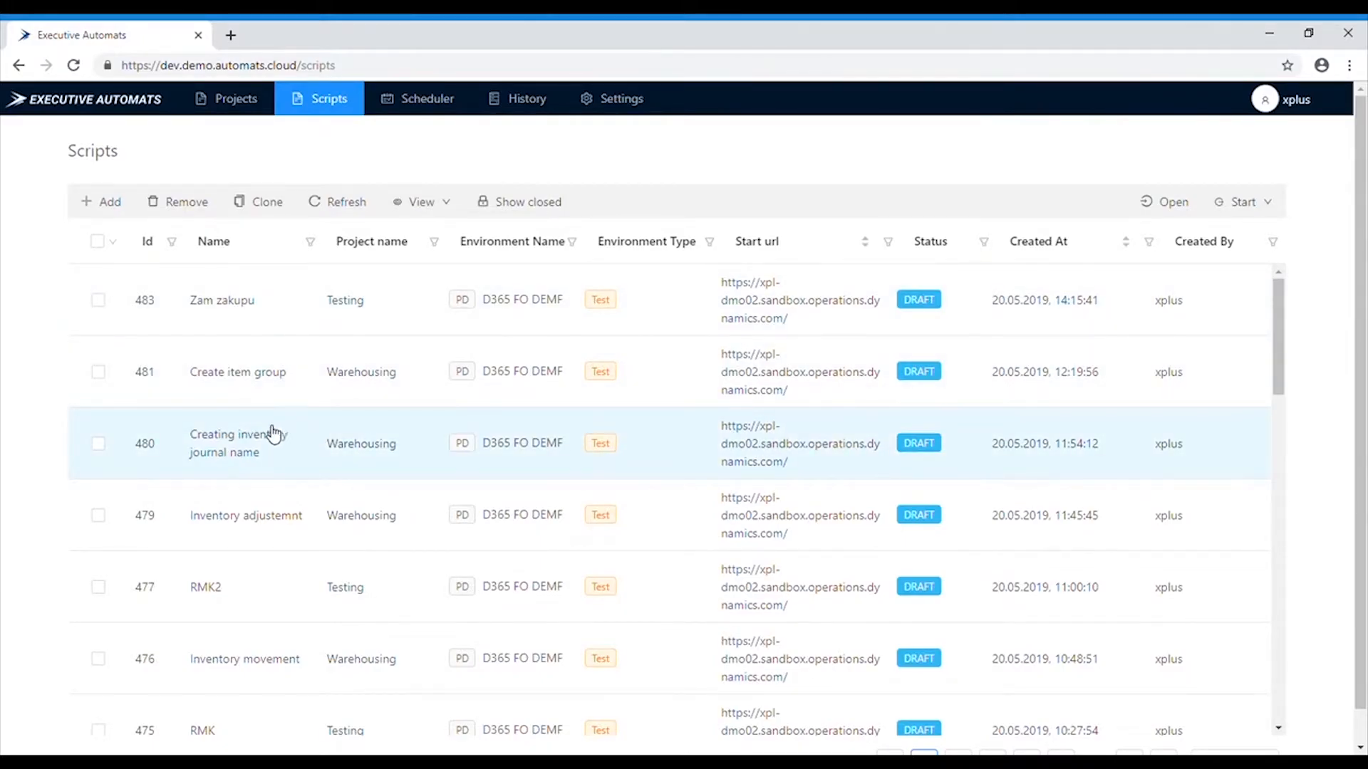
# - Create a new script named 'Purchase orders' in the Testing project
pyautogui.click(117, 209)
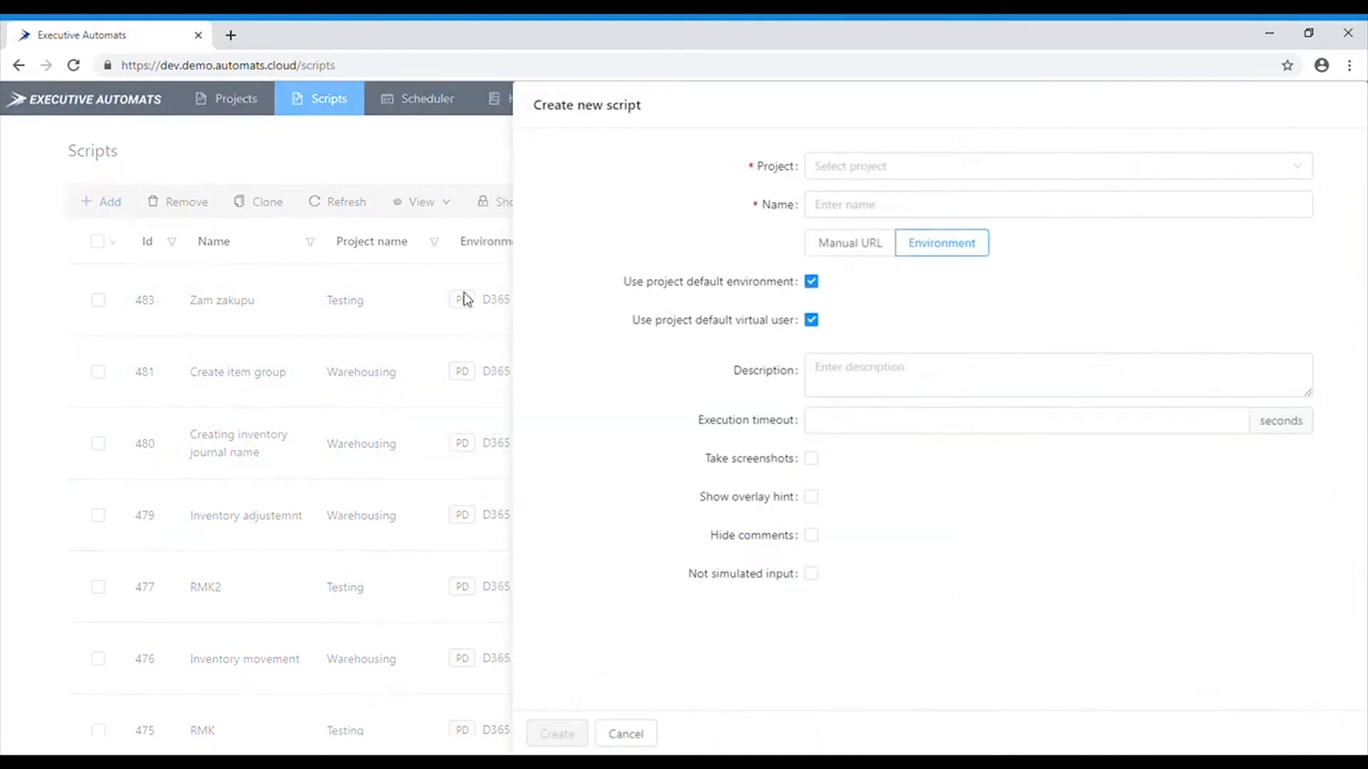
pyautogui.click(835, 182)
pyautogui.scroll(-5, 1015, 481)
pyautogui.click(855, 564)
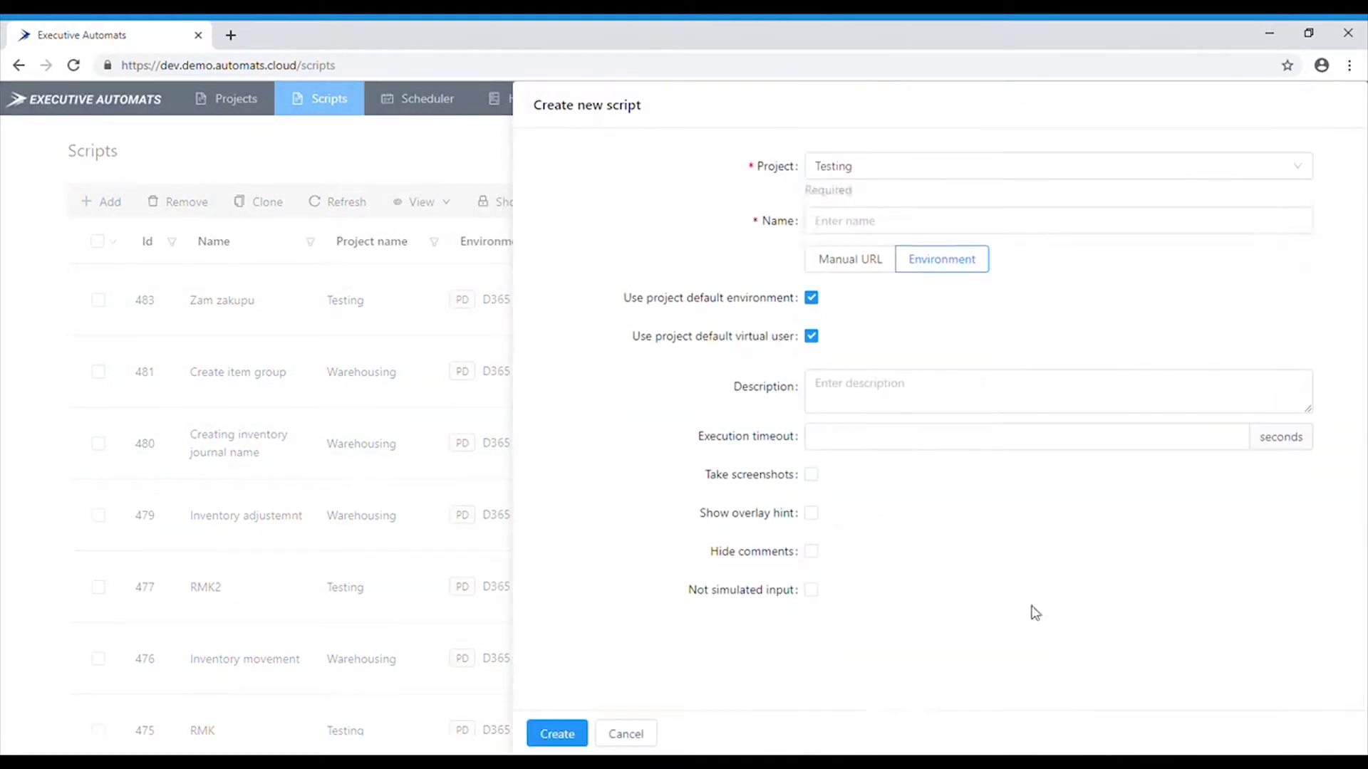
pyautogui.click(845, 209)
pyautogui.write('Purchase orders')
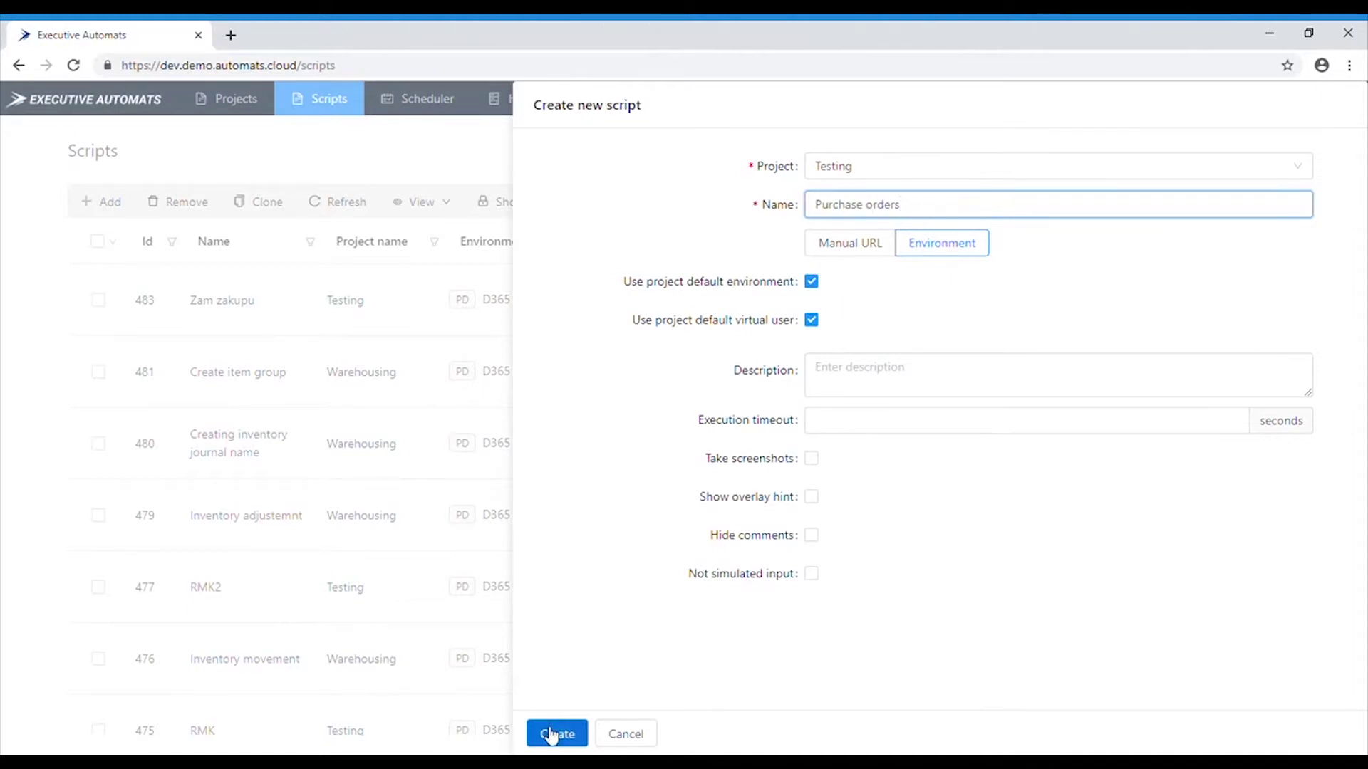
pyautogui.click(557, 734)
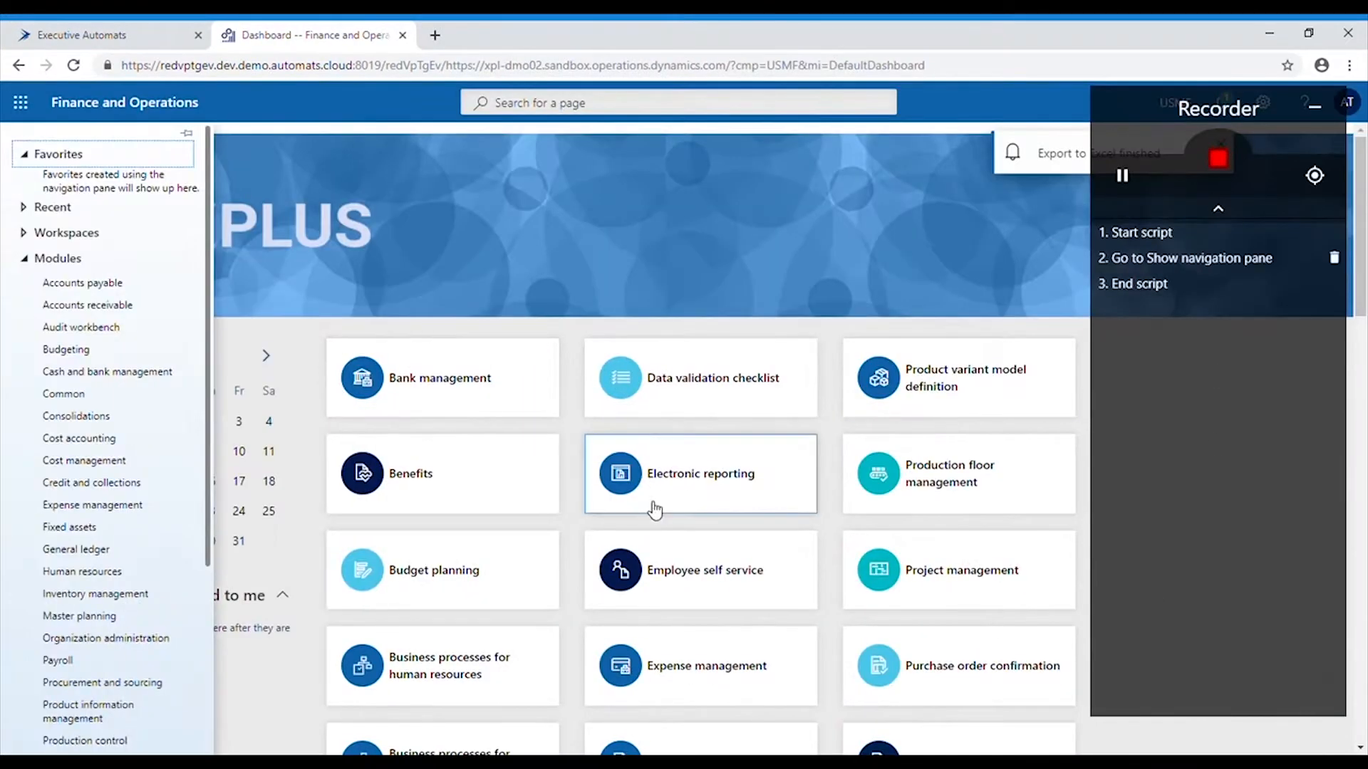
# - Create a new purchase order for vendor US-101 from Accounts payable > All purchase orders
pyautogui.click(86, 280)
pyautogui.click(312, 508)
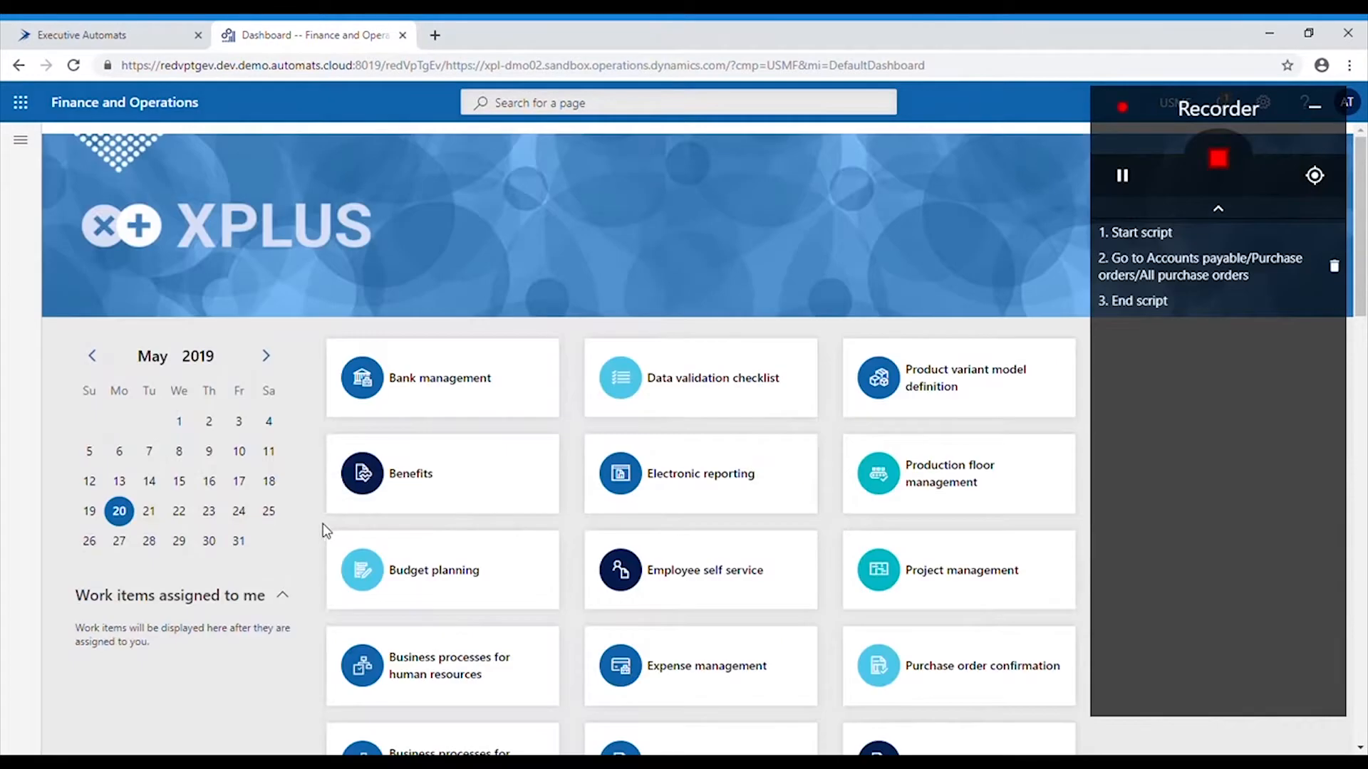
pyautogui.click(135, 139)
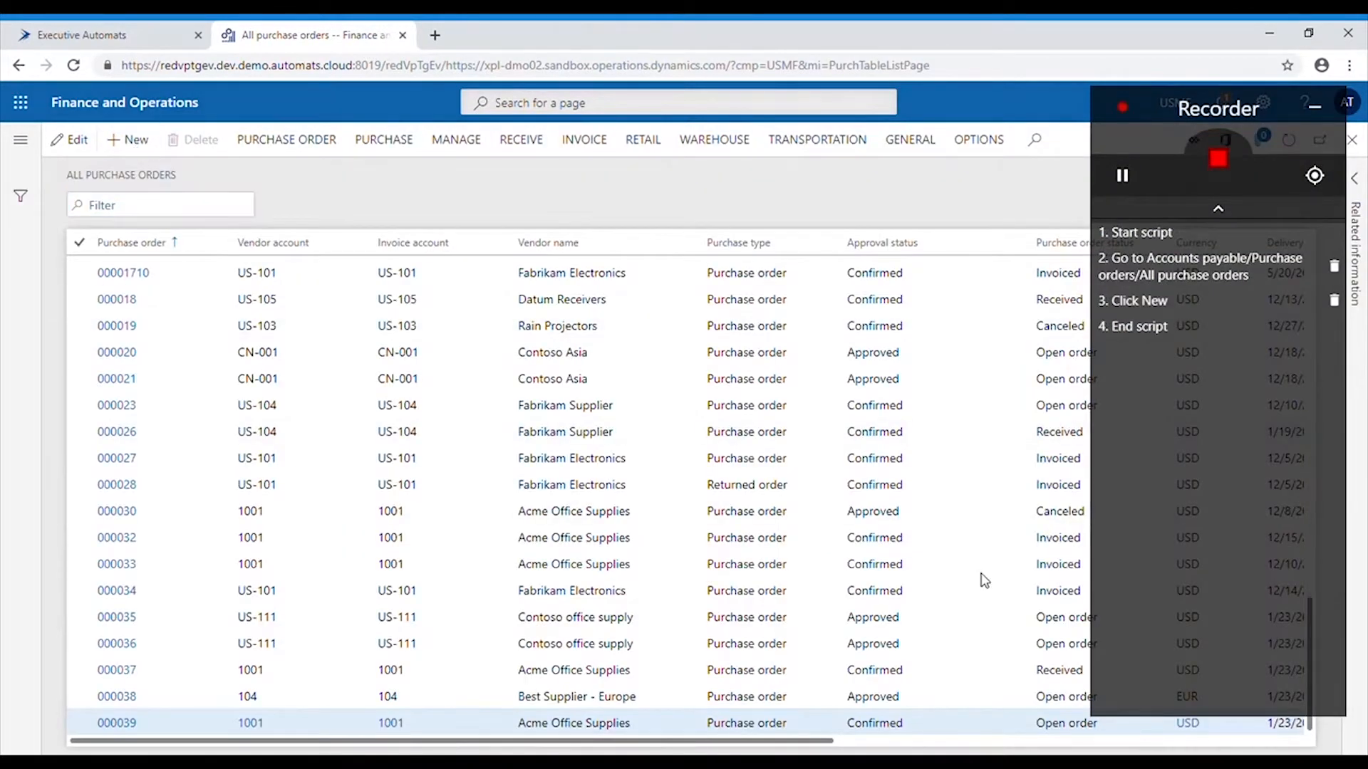
pyautogui.write('us-101')
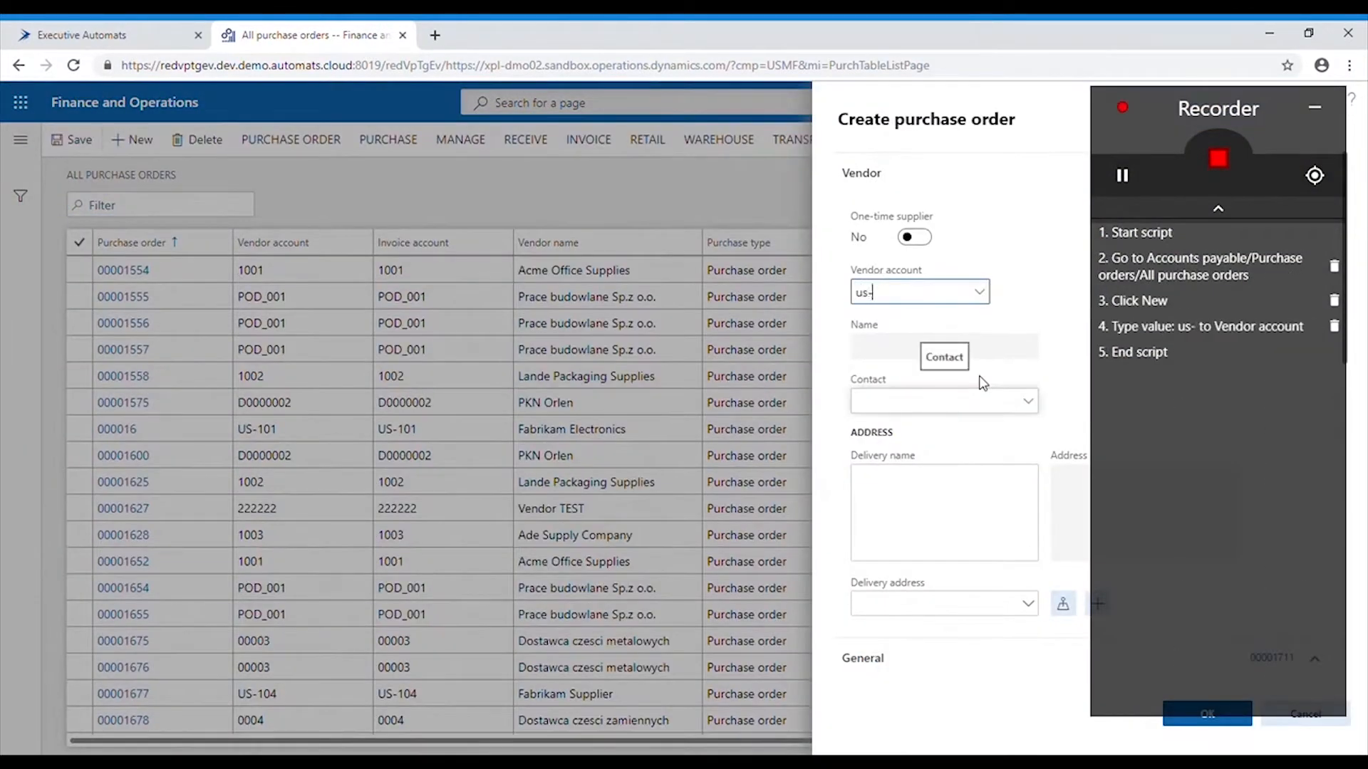
pyautogui.press('Return')
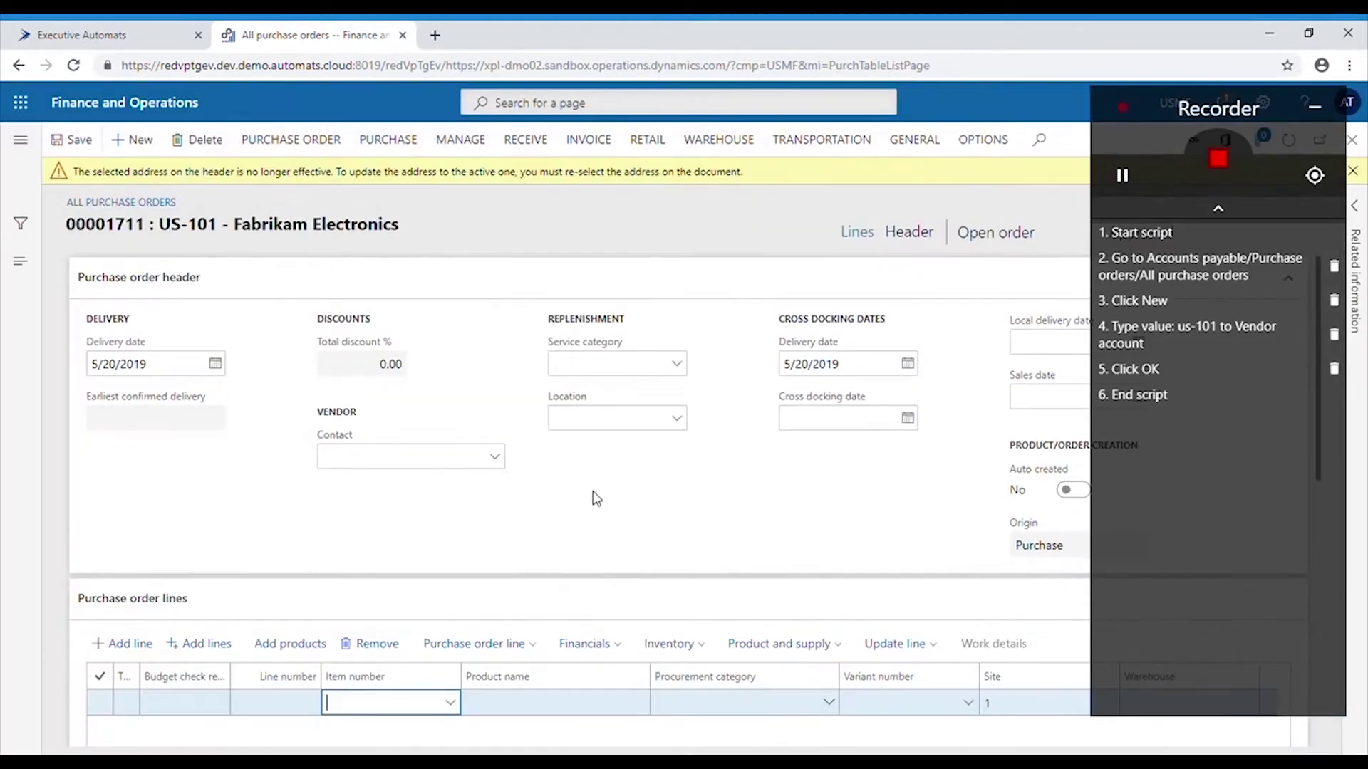
# - Add an order line for item D0001, check its delivery details, and confirm the purchase order
pyautogui.click(389, 702)
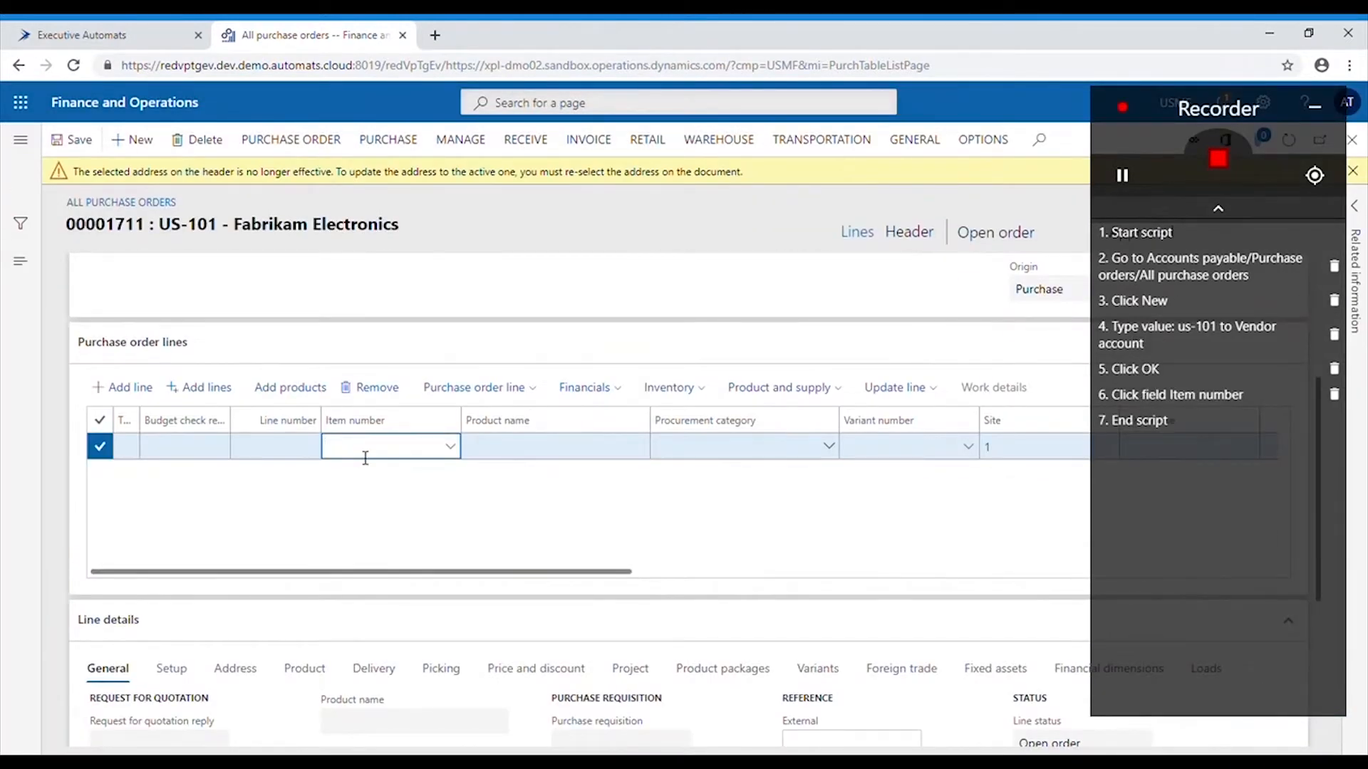
pyautogui.write('d0001')
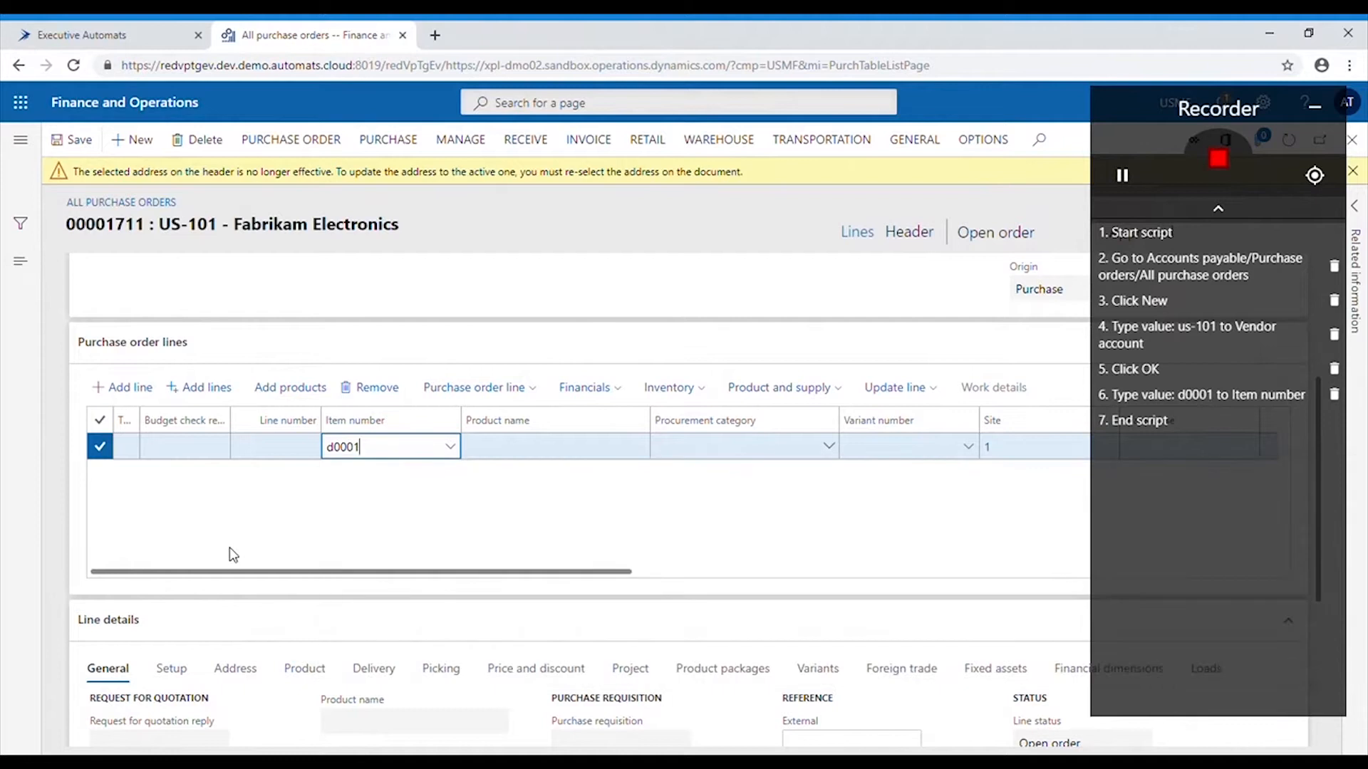
pyautogui.click(372, 642)
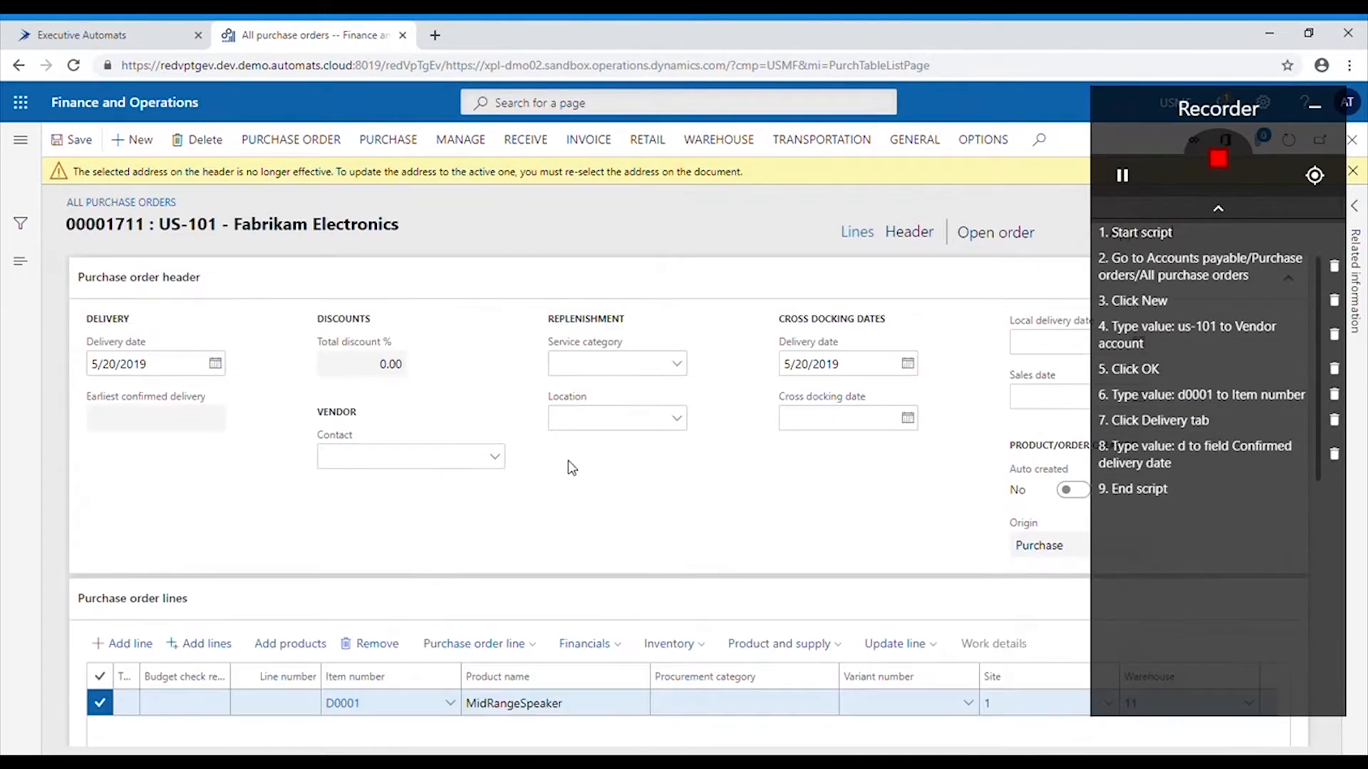
pyautogui.click(387, 139)
pyautogui.click(581, 223)
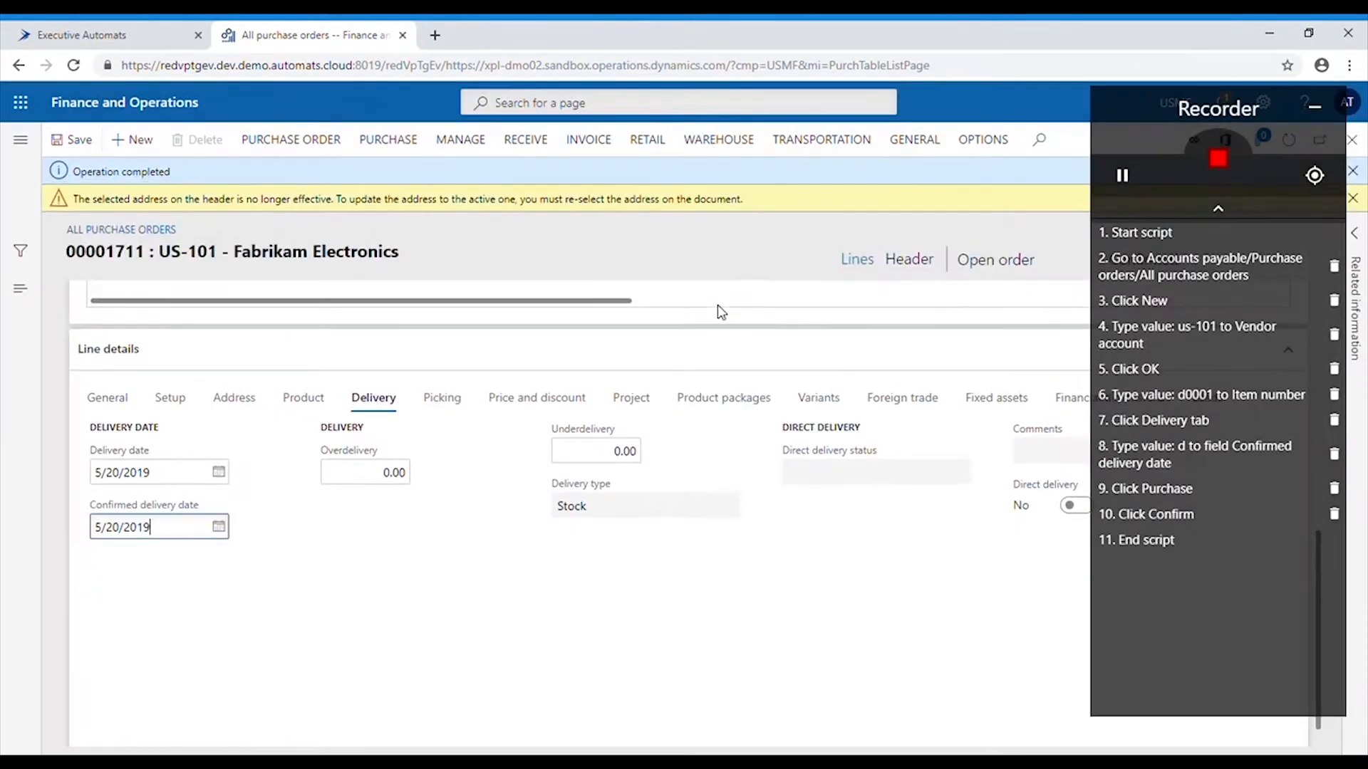
# - Post product receipt PR00000004 for the order, moving the recorder panel aside
pyautogui.click(525, 139)
pyautogui.click(727, 524)
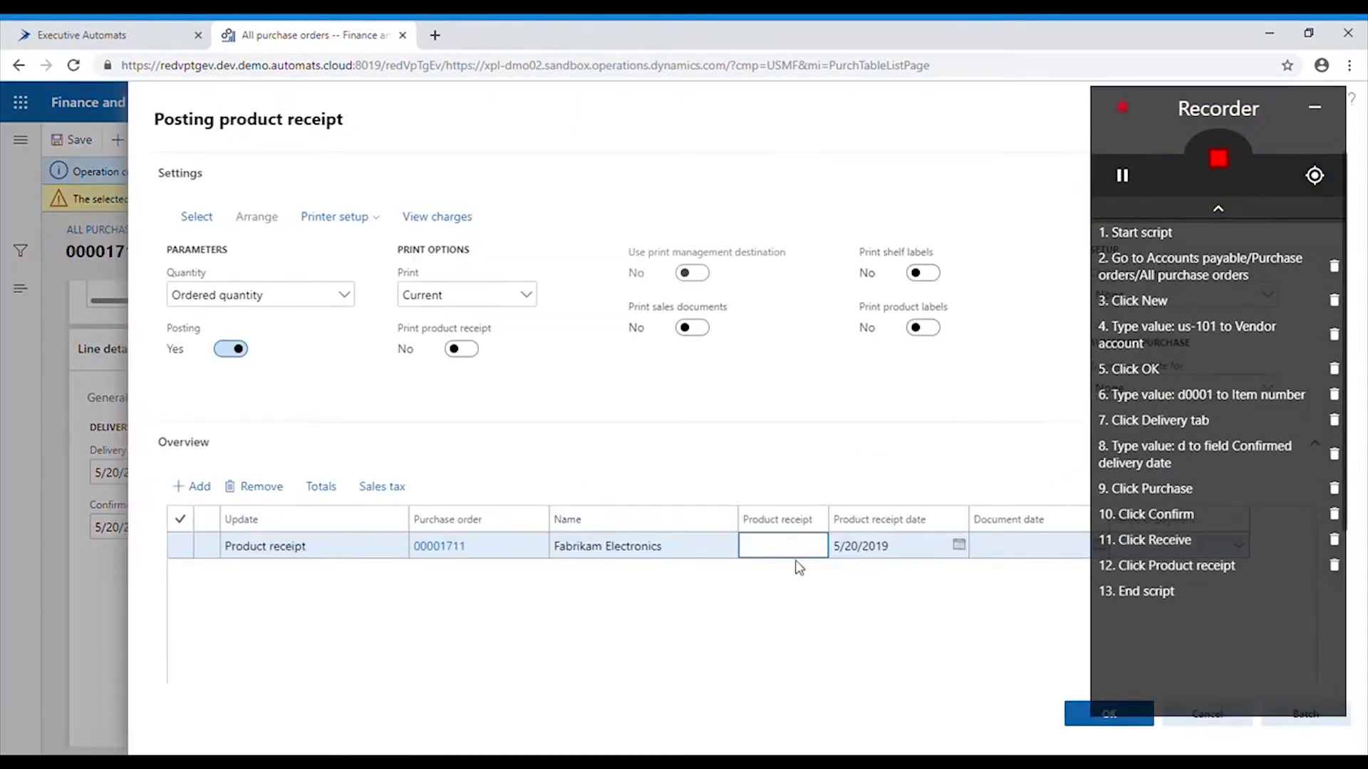
pyautogui.click(781, 546)
pyautogui.write('PR00000004')
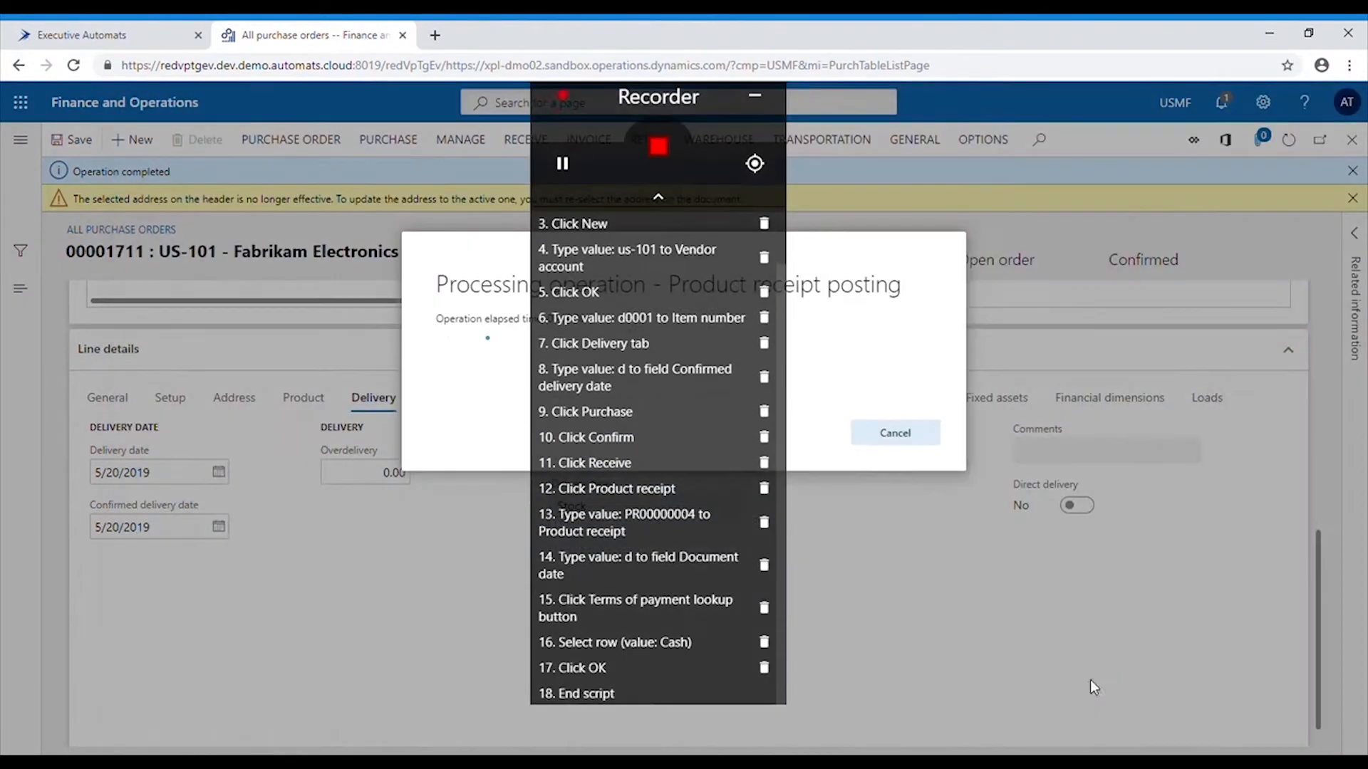
pyautogui.moveTo(624, 171); pyautogui.dragTo(1017, 205)
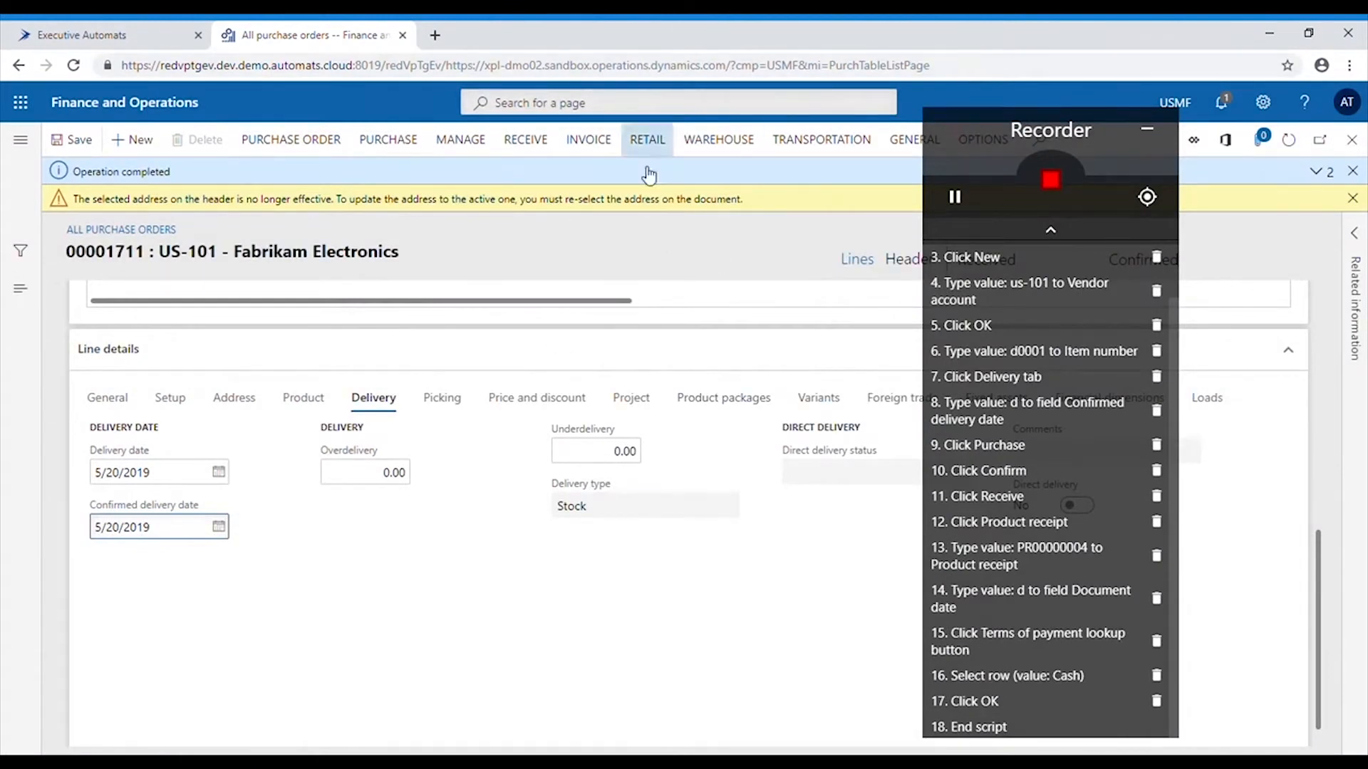
# - Start generating a vendor invoice from the order's Invoice actions
pyautogui.click(589, 139)
pyautogui.click(71, 198)
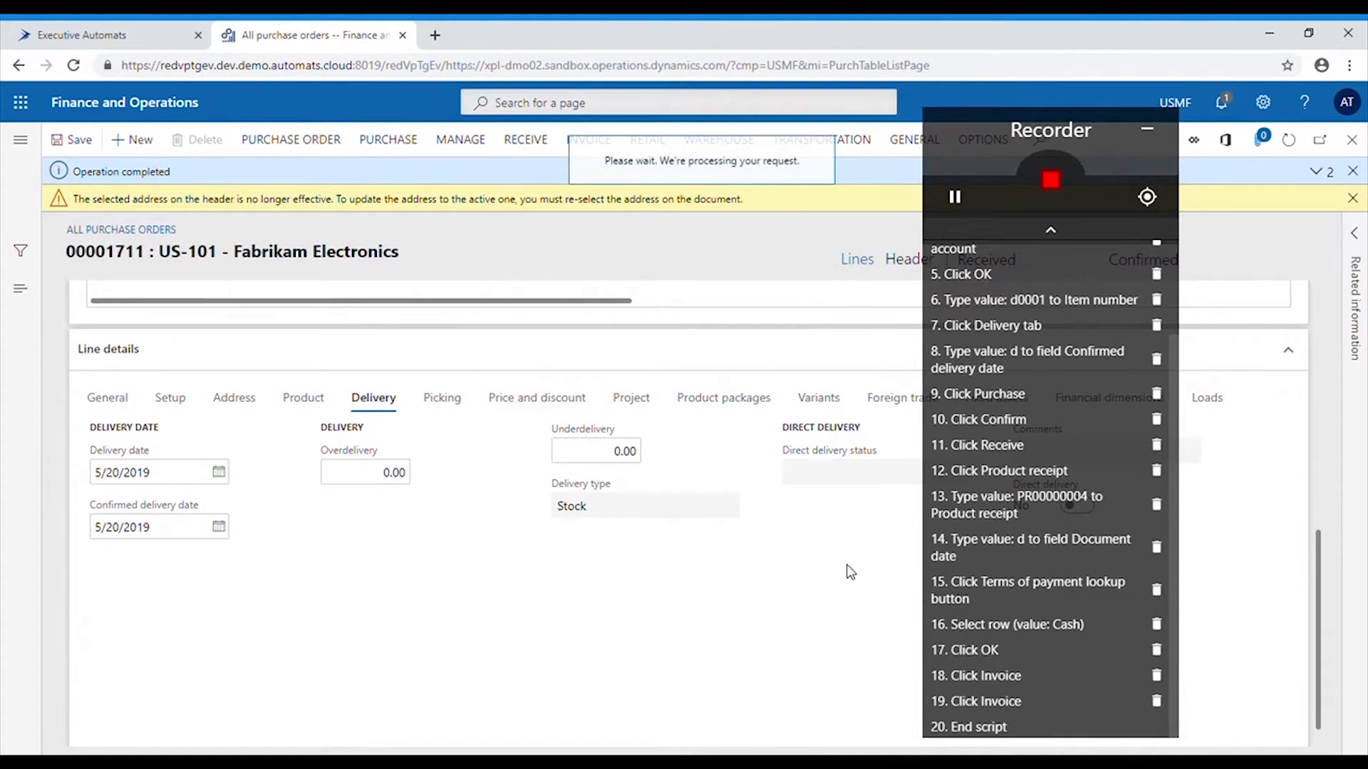
# - Enter the invoice number and description 'Automated invoice', then match it against product receipts
pyautogui.click(394, 459)
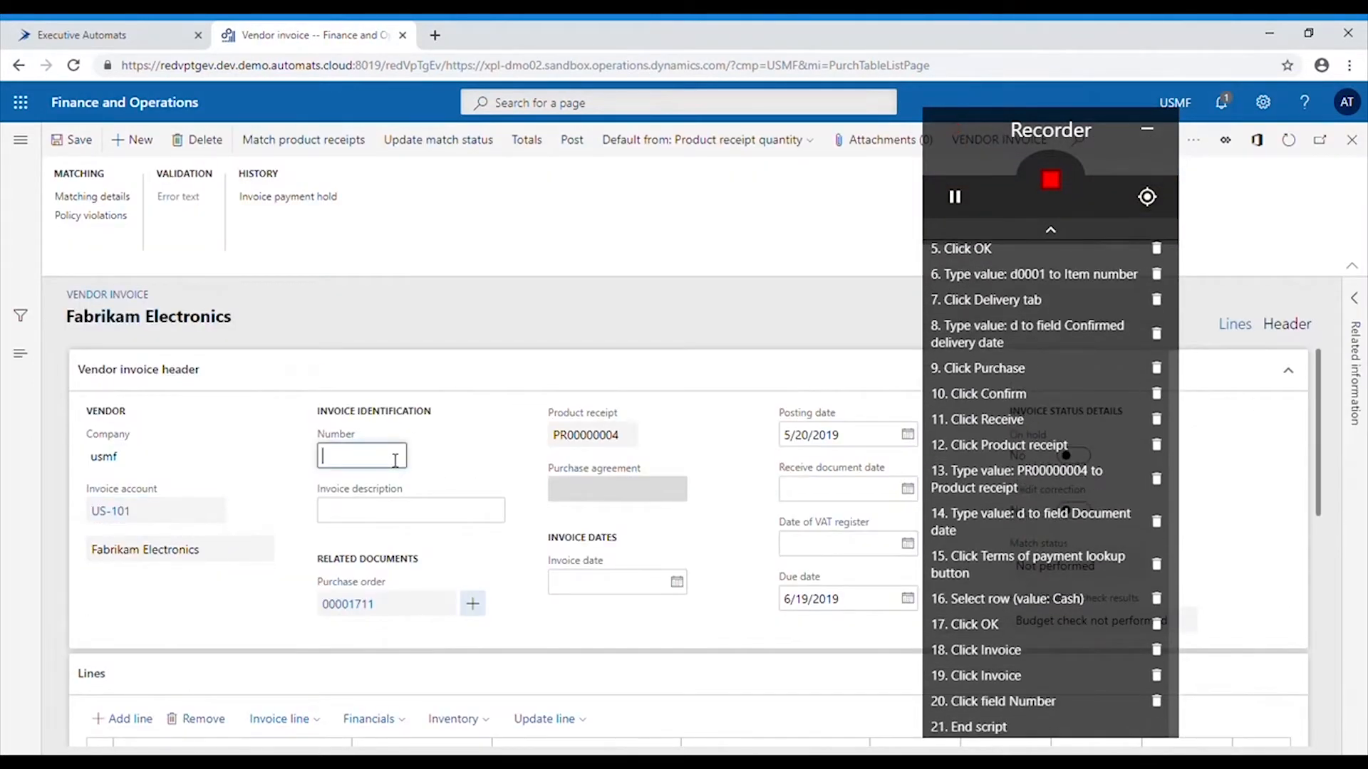
pyautogui.write('INV000000009')
pyautogui.click(411, 512)
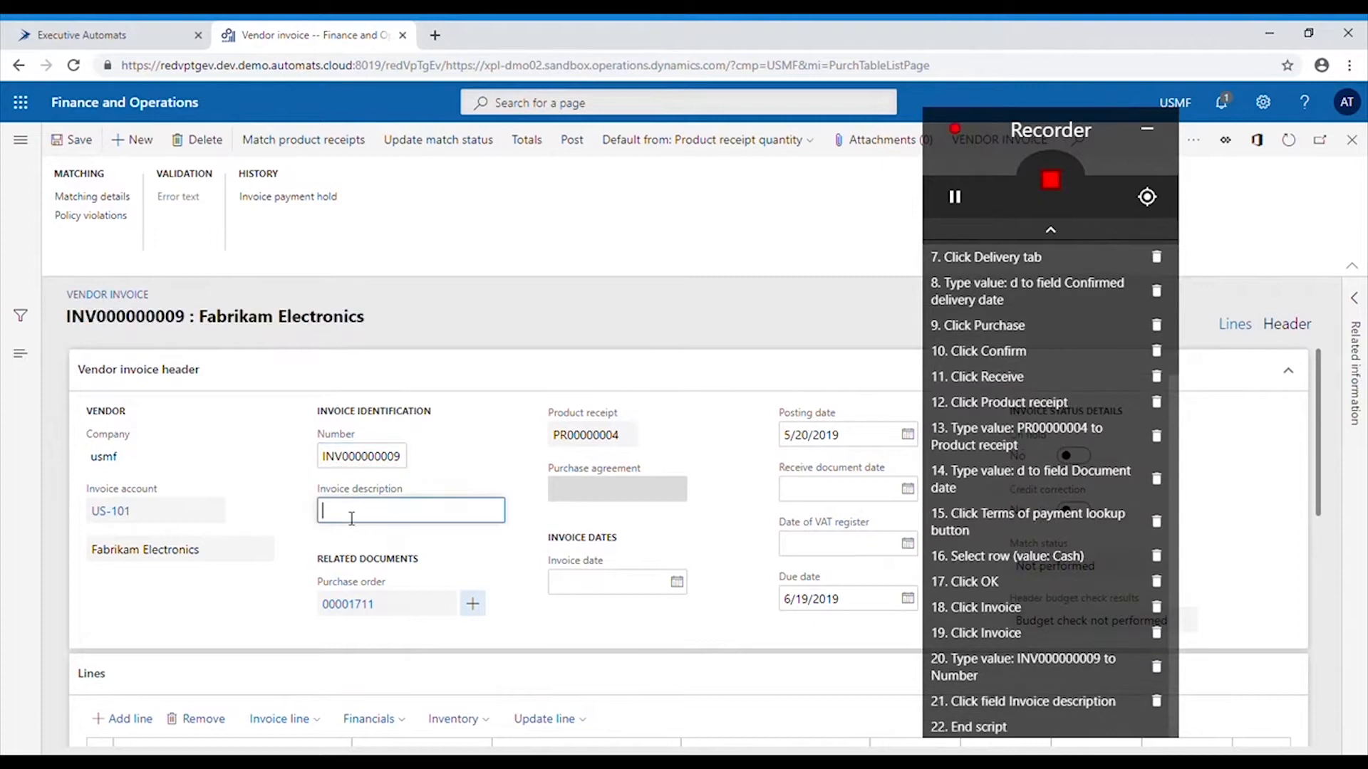
pyautogui.write('Automated invoice')
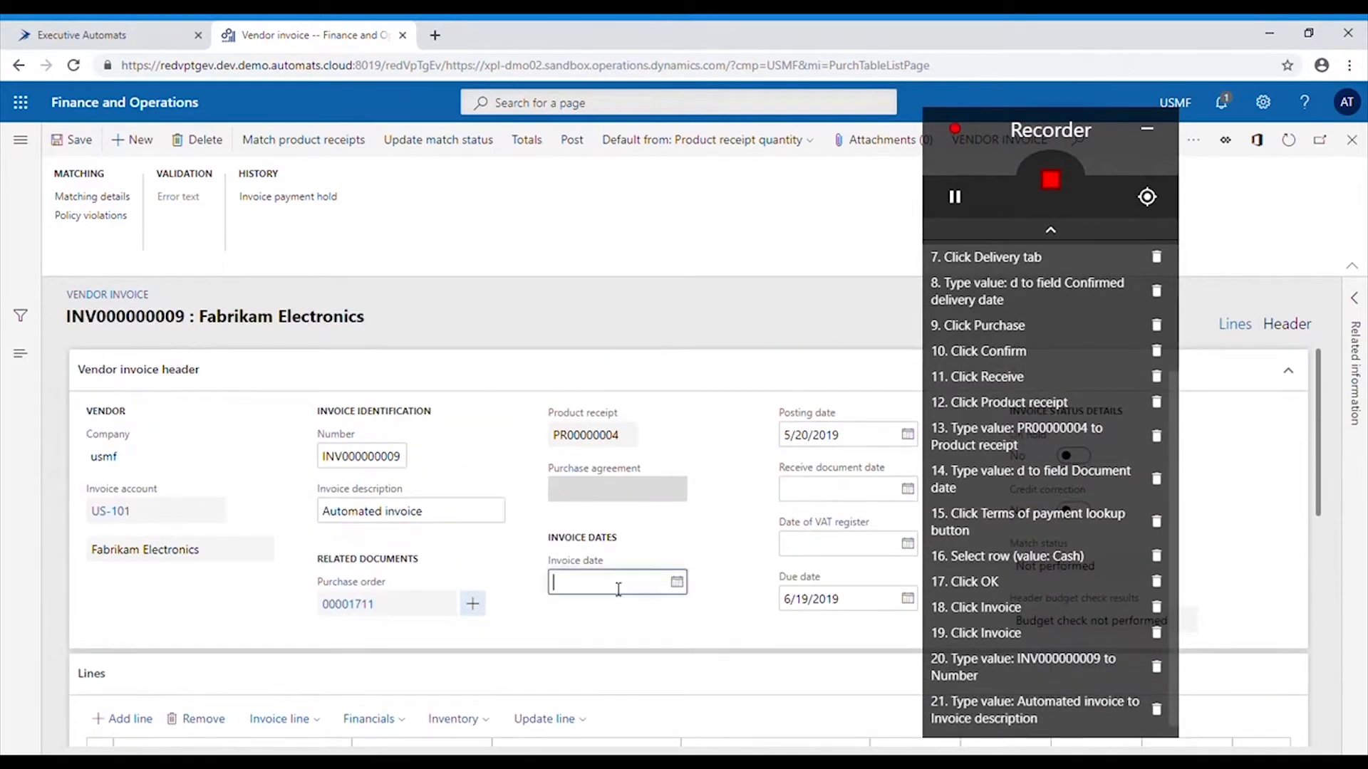
pyautogui.click(337, 154)
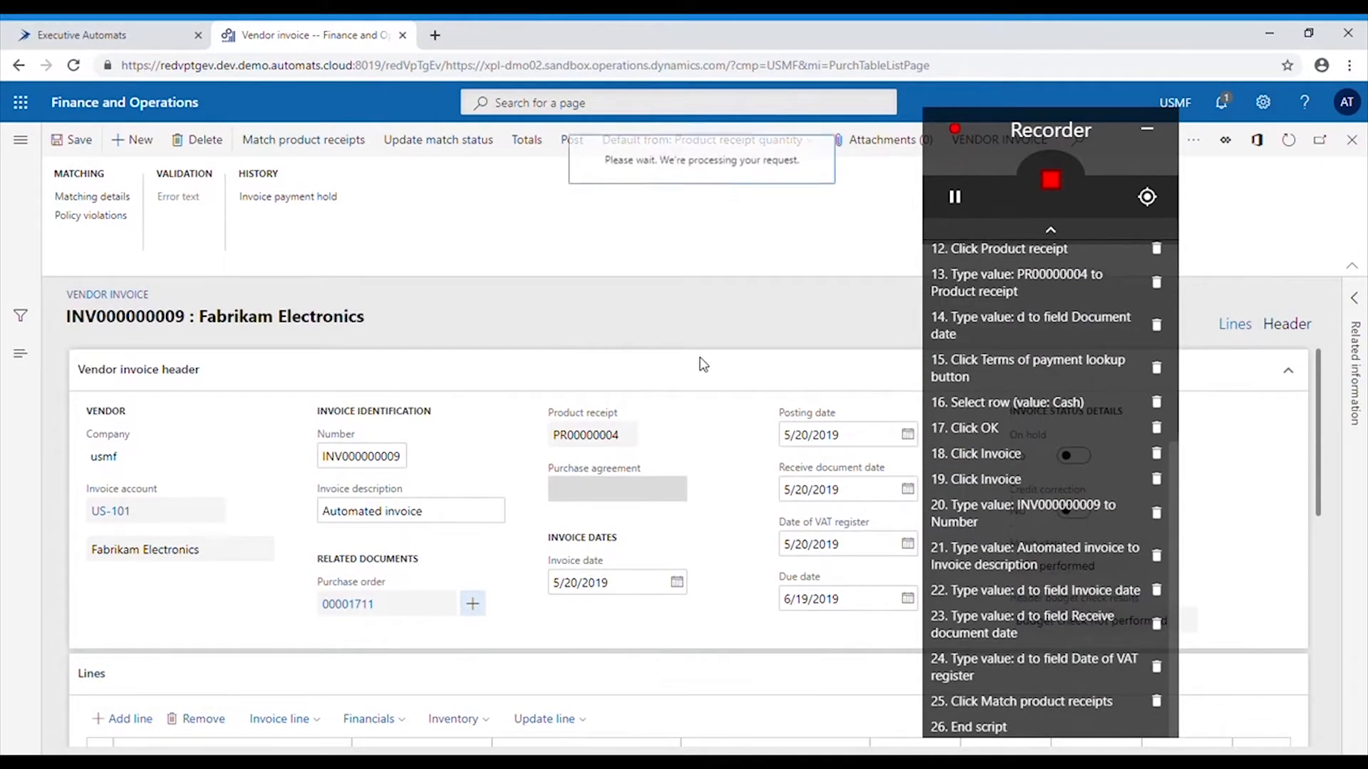
pyautogui.click(1206, 720)
# - Update the match status, post vendor invoice INV000000009, and close the order details
pyautogui.click(438, 141)
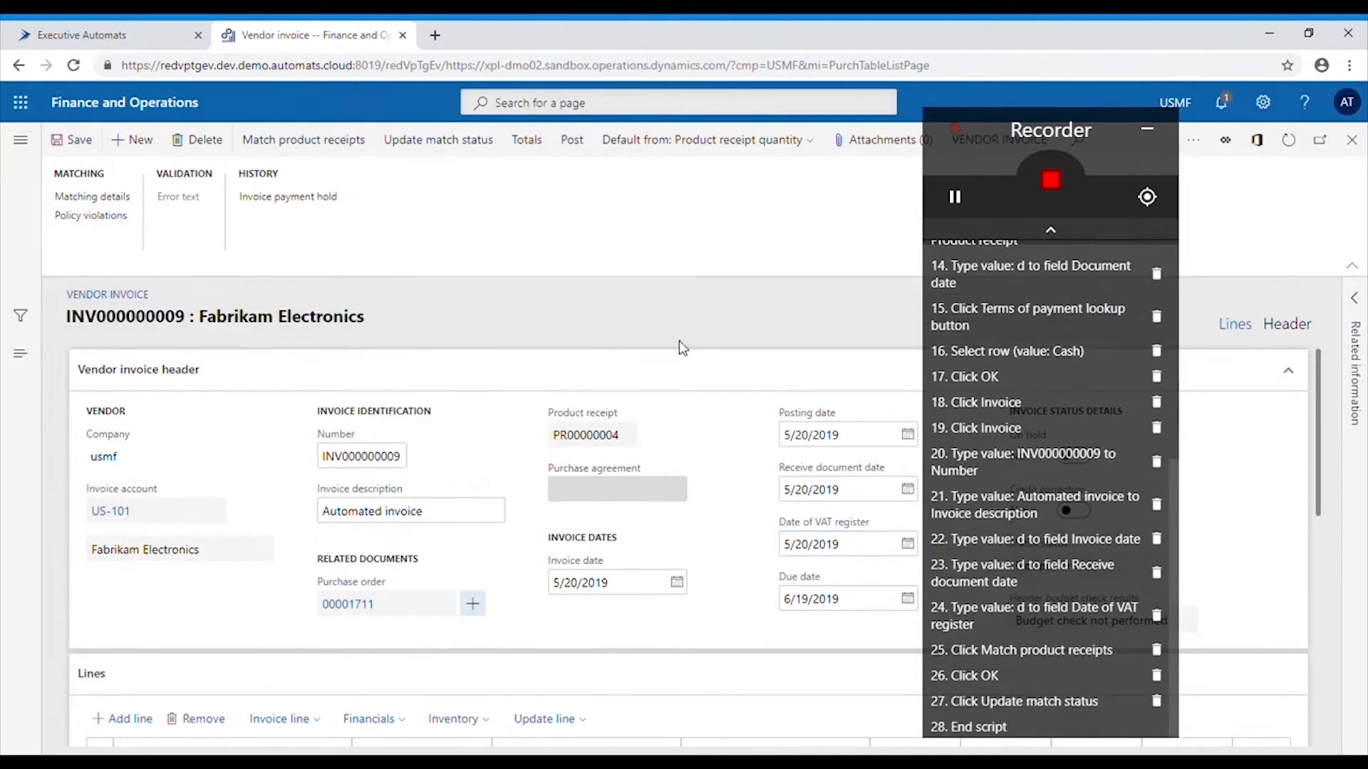
pyautogui.click(572, 140)
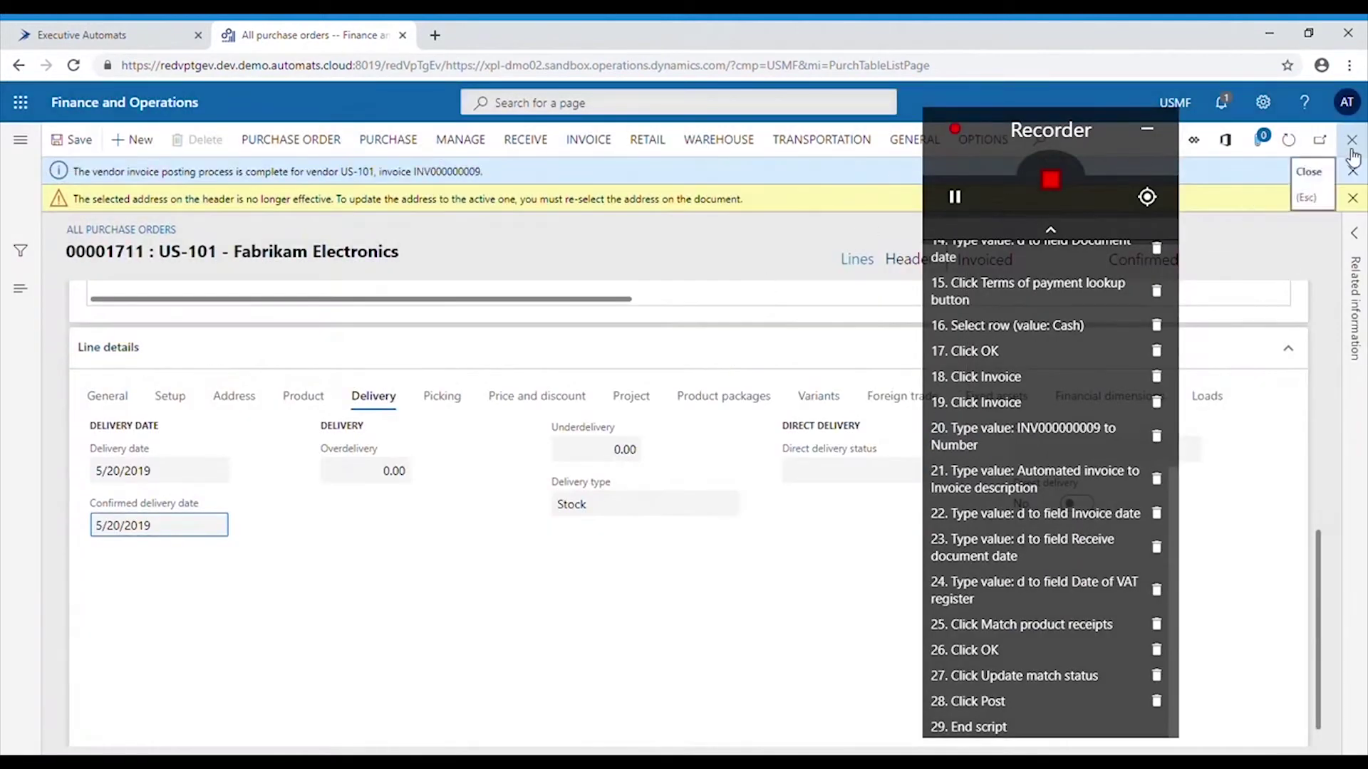
pyautogui.click(1352, 141)
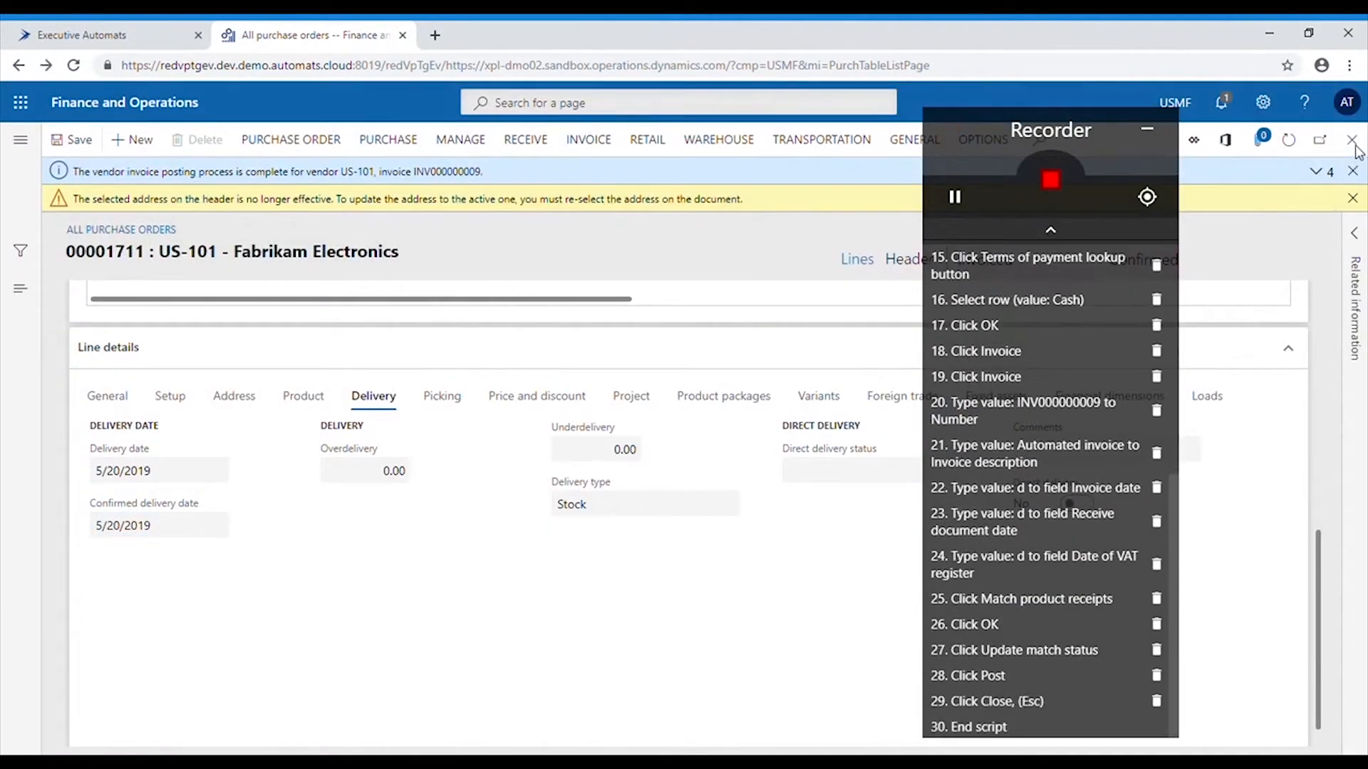
# - Save the recorded steps into the script, close the Dynamics 365 tab, and show the script's General info
pyautogui.click(1050, 179)
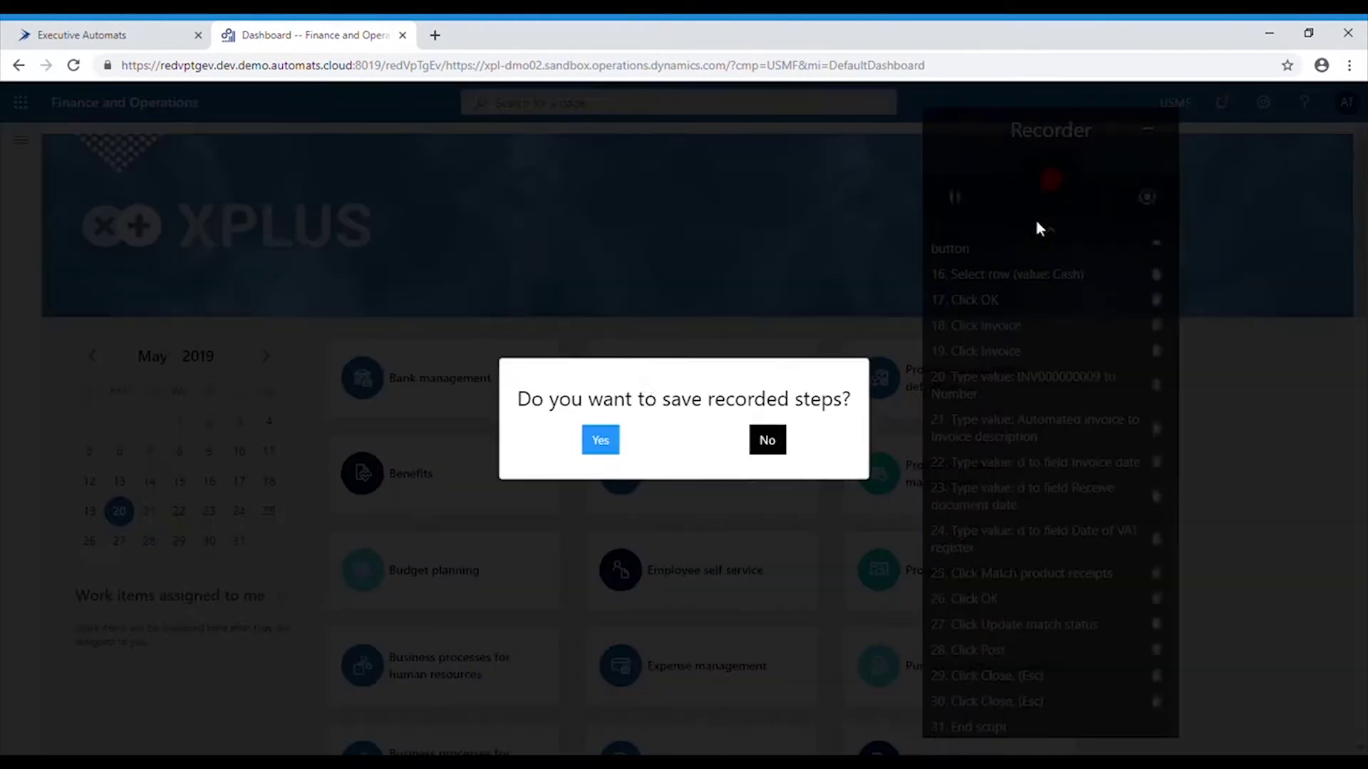
pyautogui.click(602, 439)
pyautogui.click(402, 35)
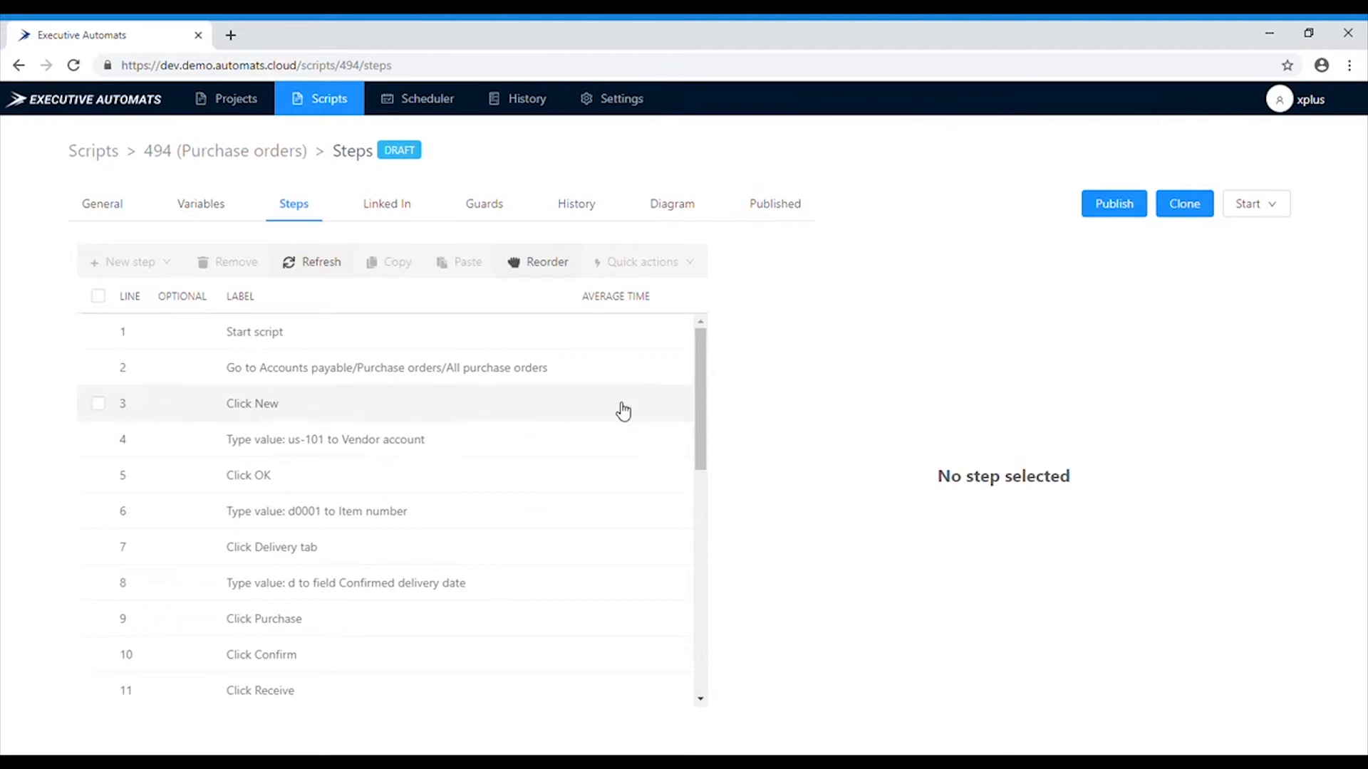
pyautogui.click(125, 209)
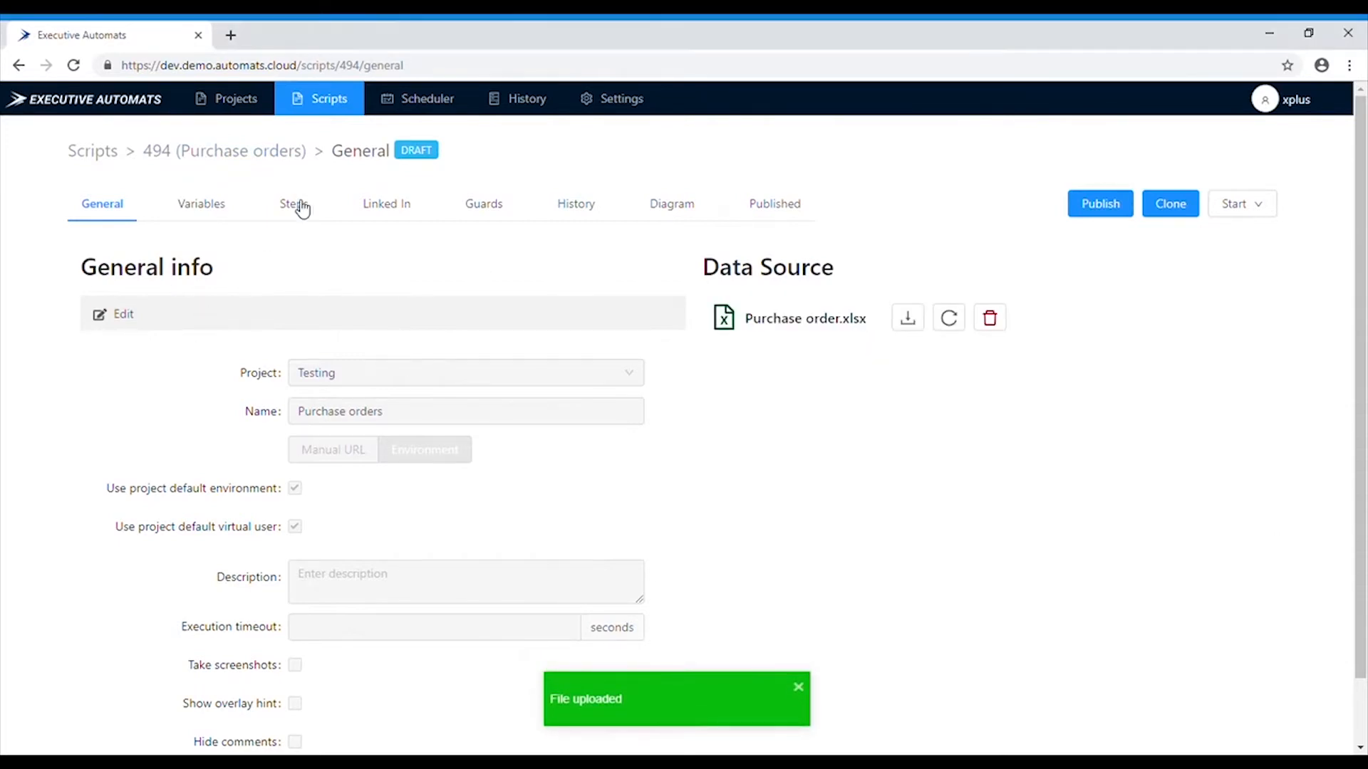
# - Make the vendor account step take its value from the spreadsheet's Vendor column
pyautogui.click(294, 203)
pyautogui.scroll(-3, 502, 577)
pyautogui.scroll(-2, 524, 567)
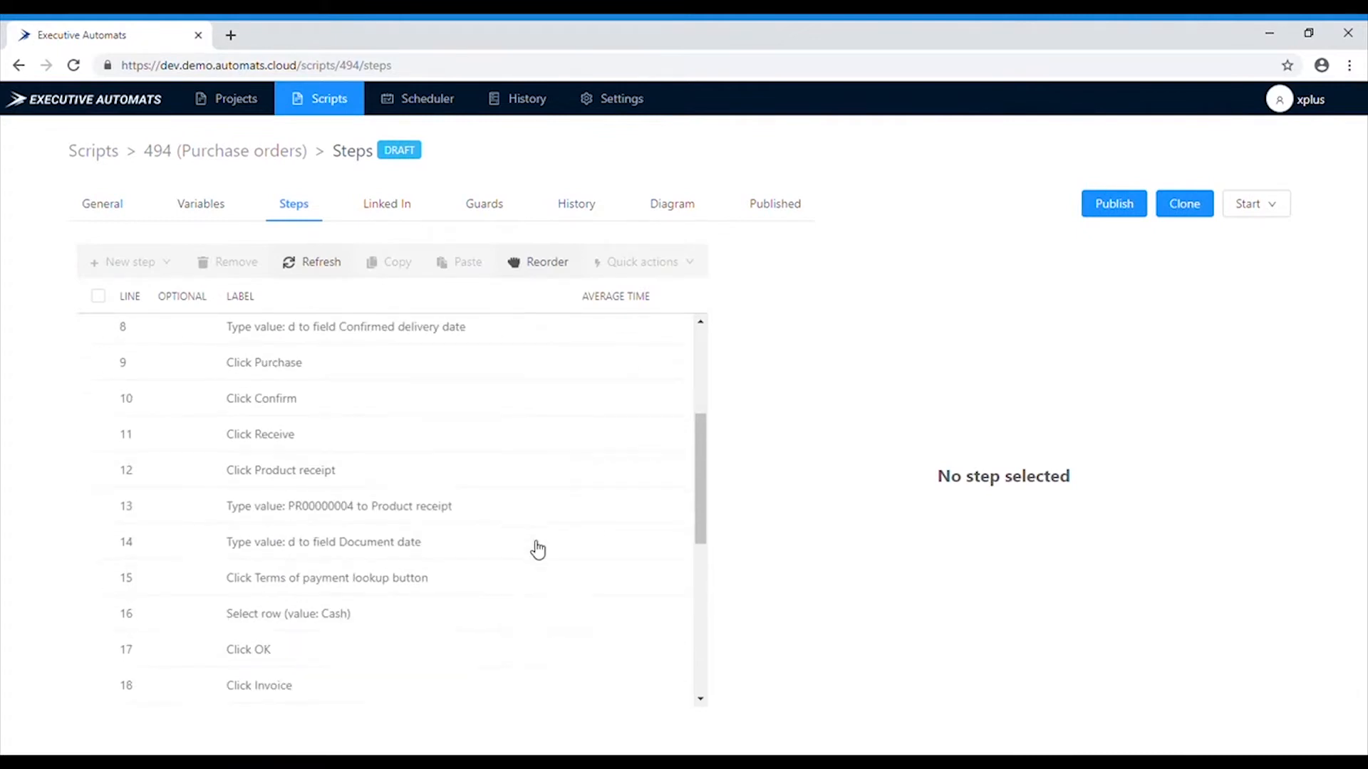
pyautogui.scroll(5, 538, 548)
pyautogui.click(492, 440)
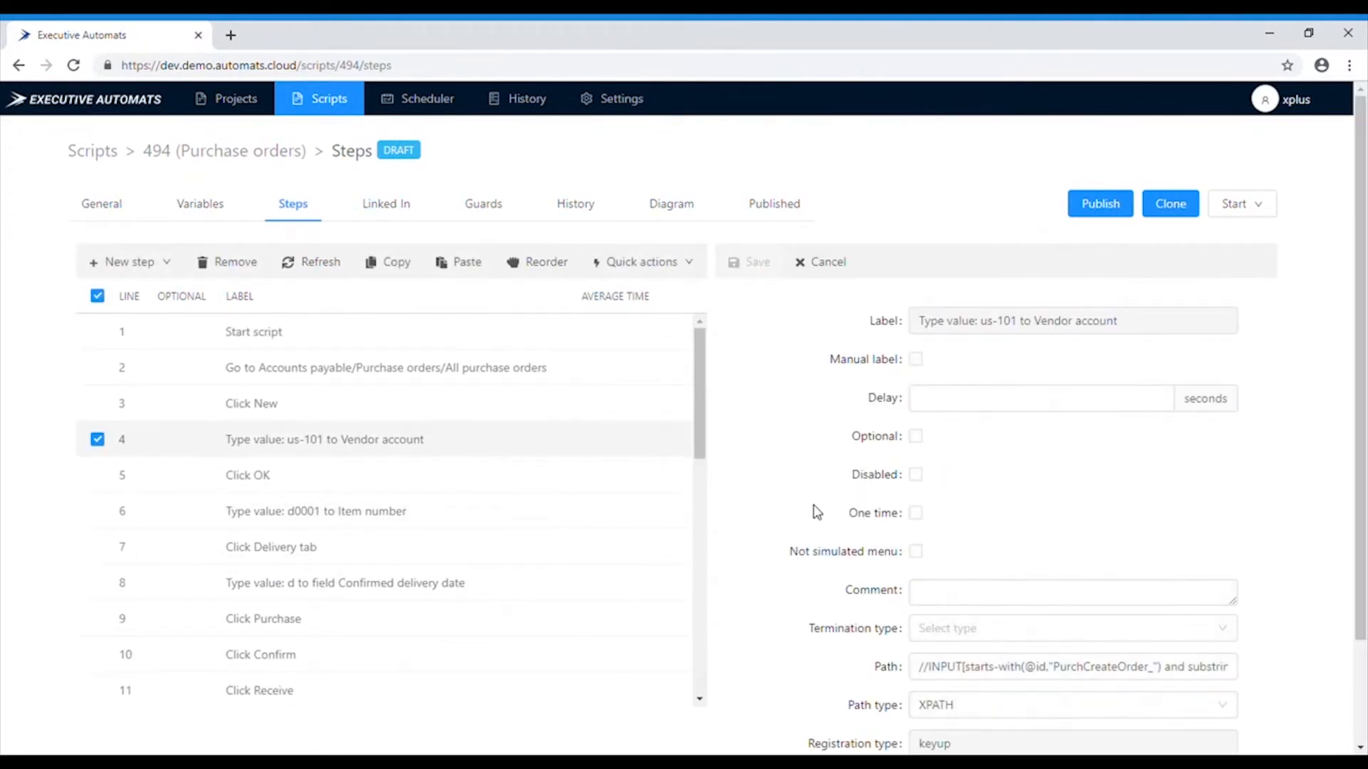
pyautogui.scroll(-3, 815, 512)
pyautogui.click(1021, 657)
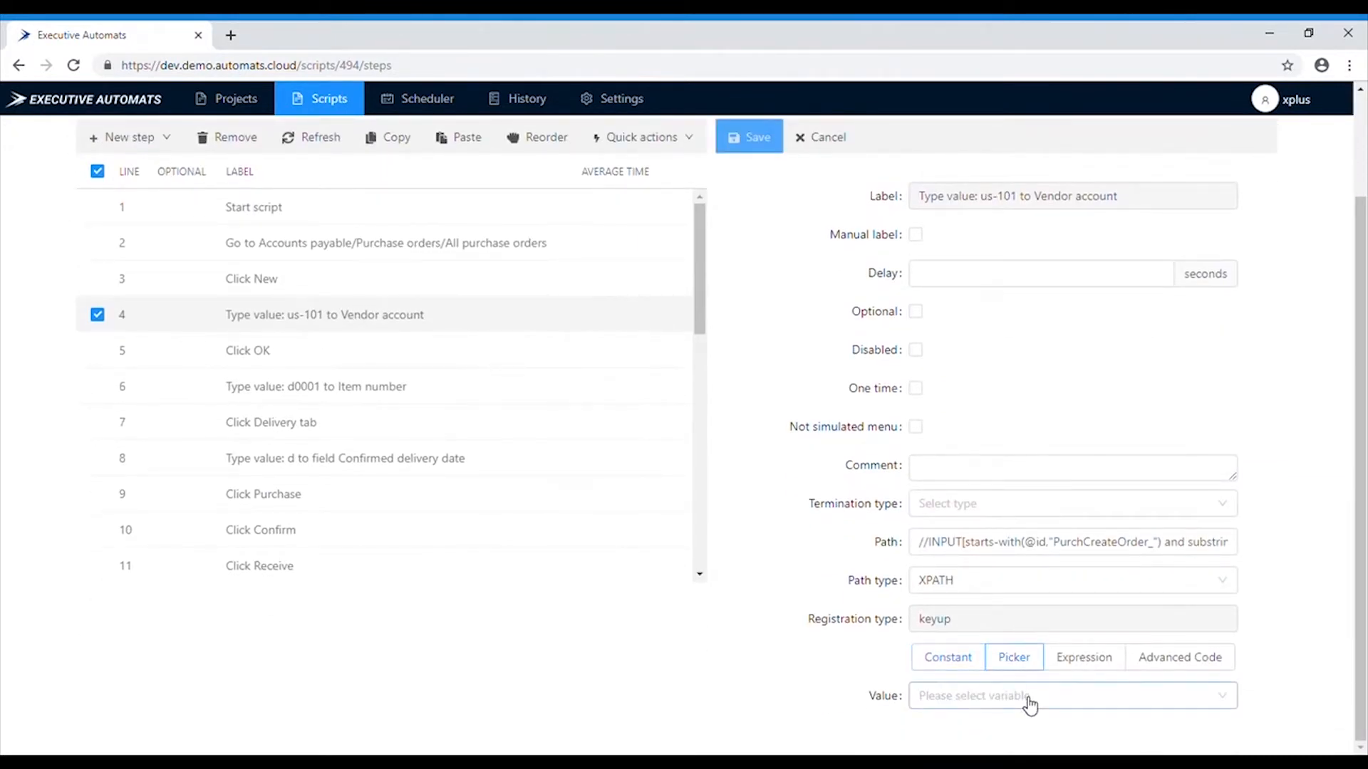
pyautogui.click(1027, 696)
pyautogui.moveTo(950, 566)
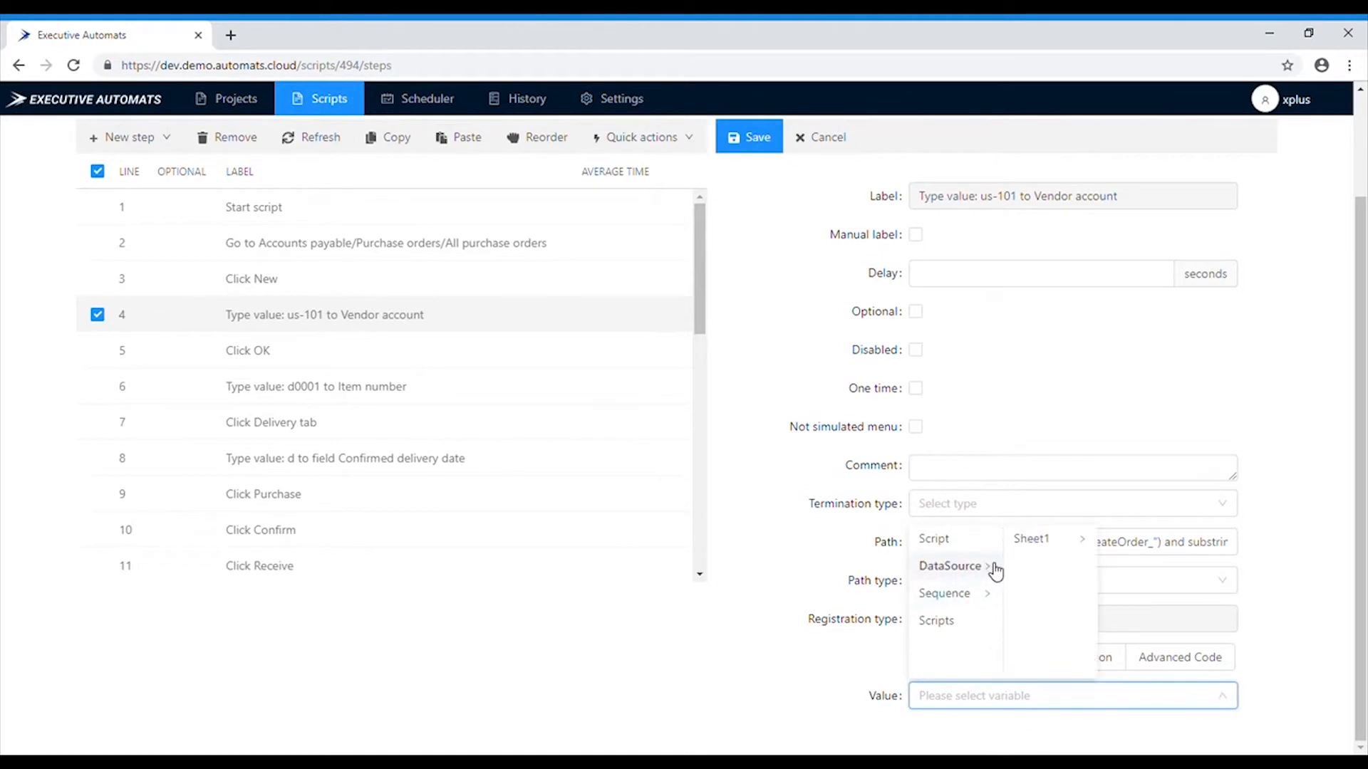
pyautogui.moveTo(1042, 539)
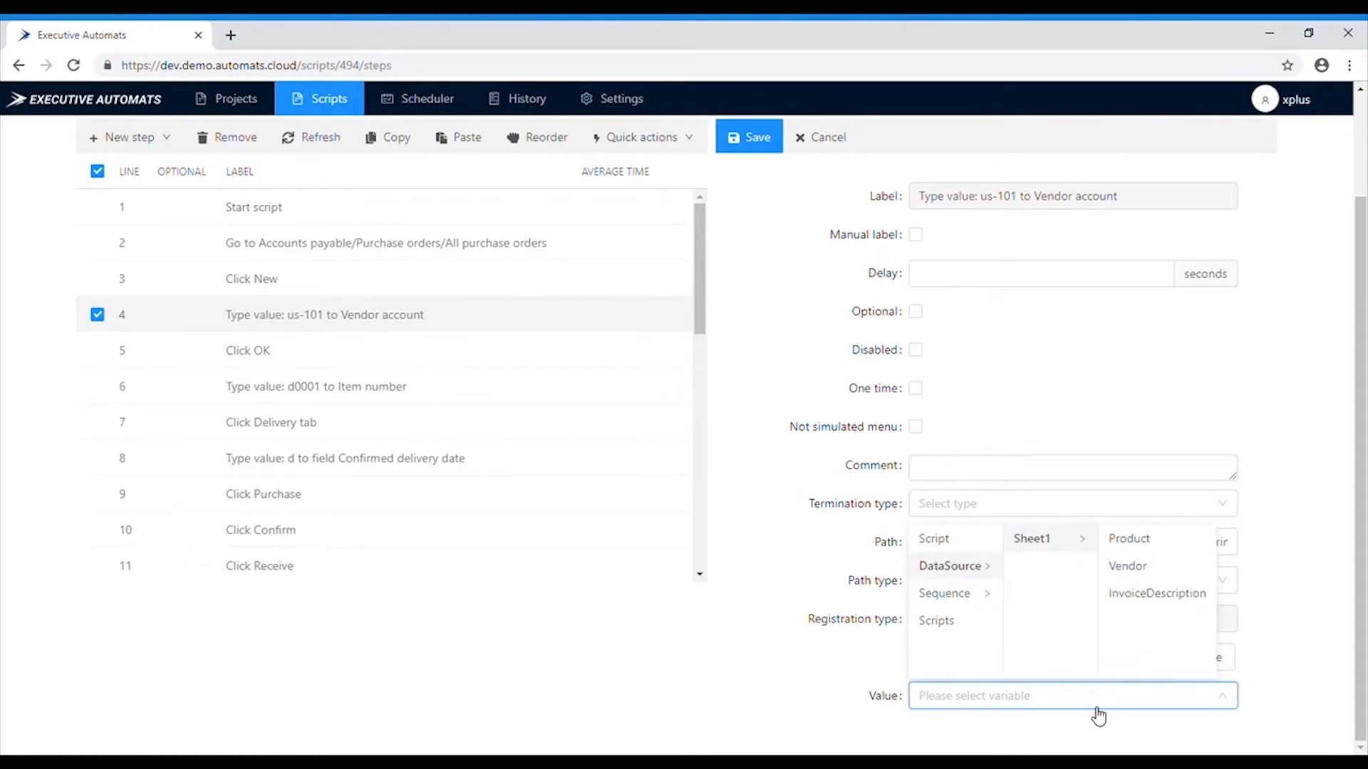
pyautogui.click(1133, 567)
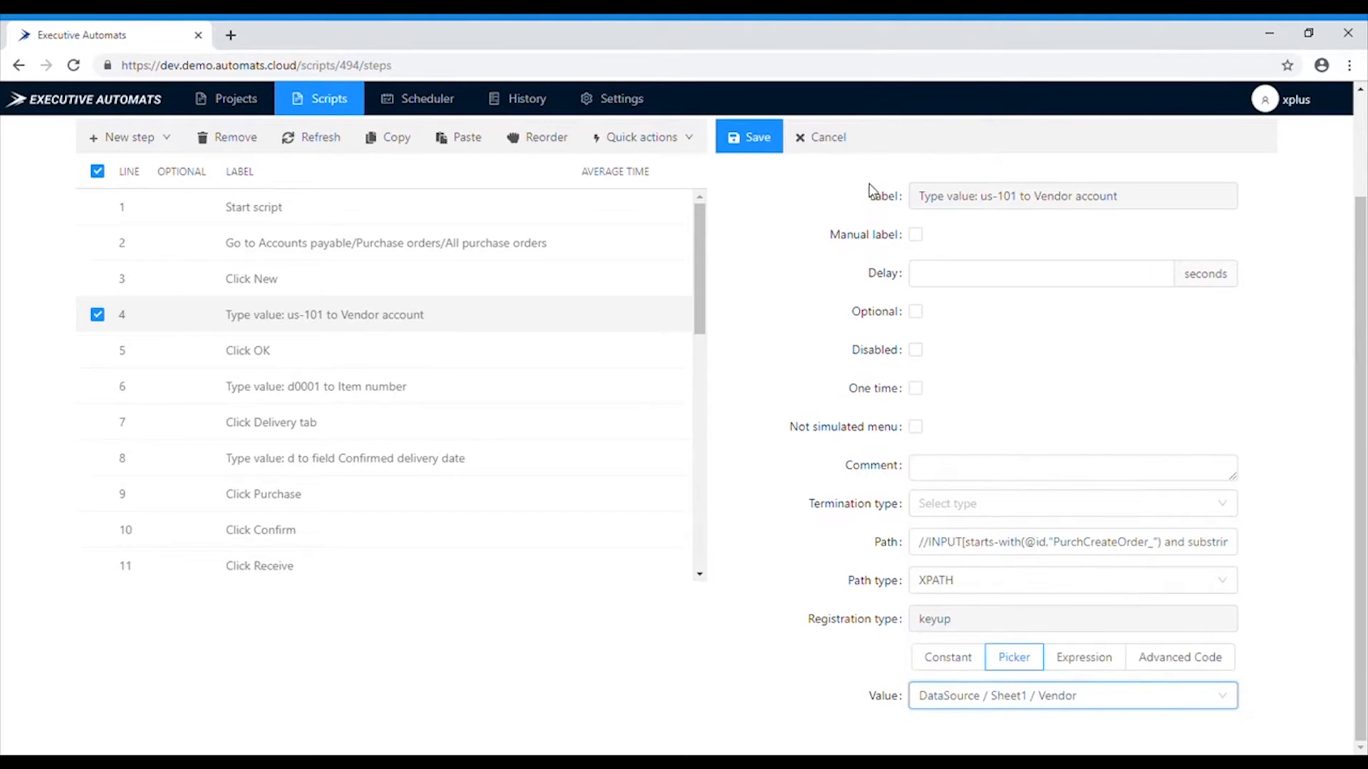
pyautogui.click(758, 137)
# - Make the item number step take its value from the spreadsheet's Product column
pyautogui.click(396, 386)
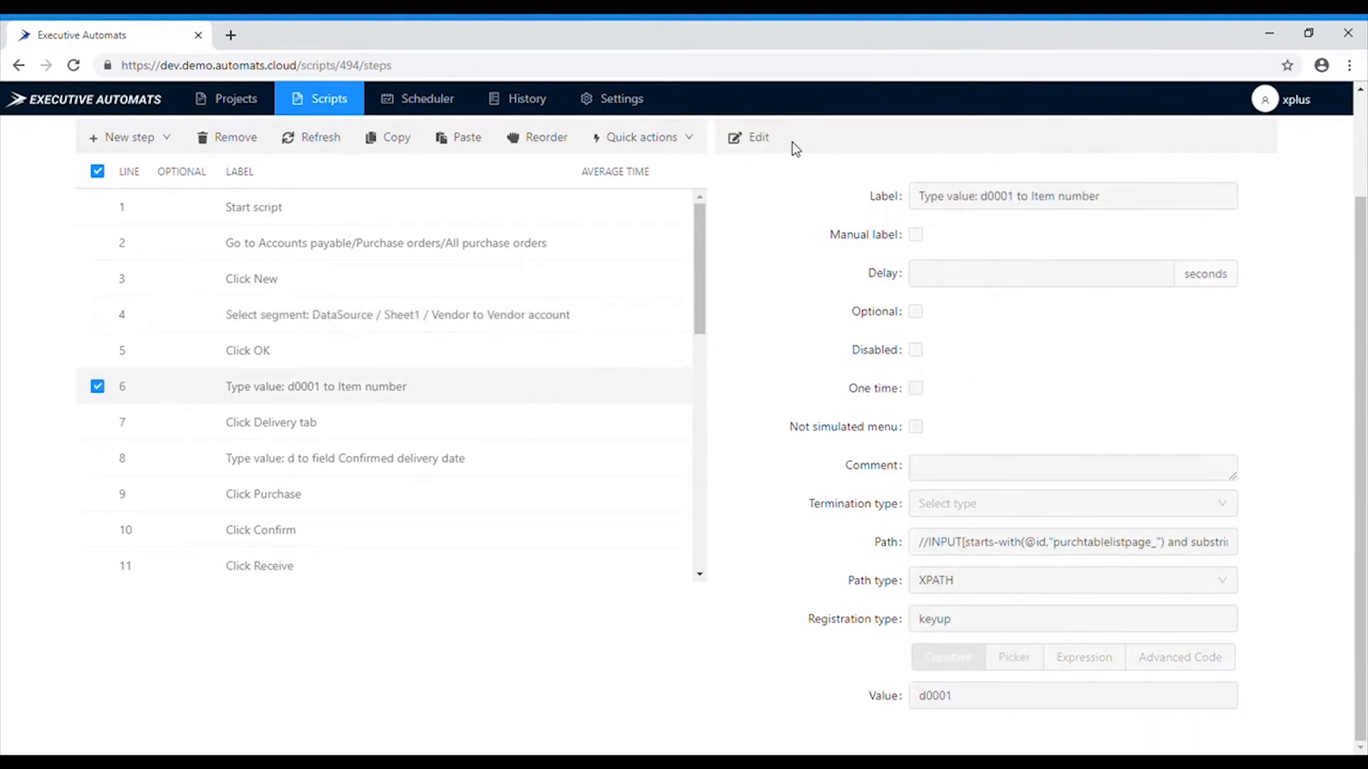
pyautogui.click(748, 137)
pyautogui.click(1013, 657)
pyautogui.click(1071, 696)
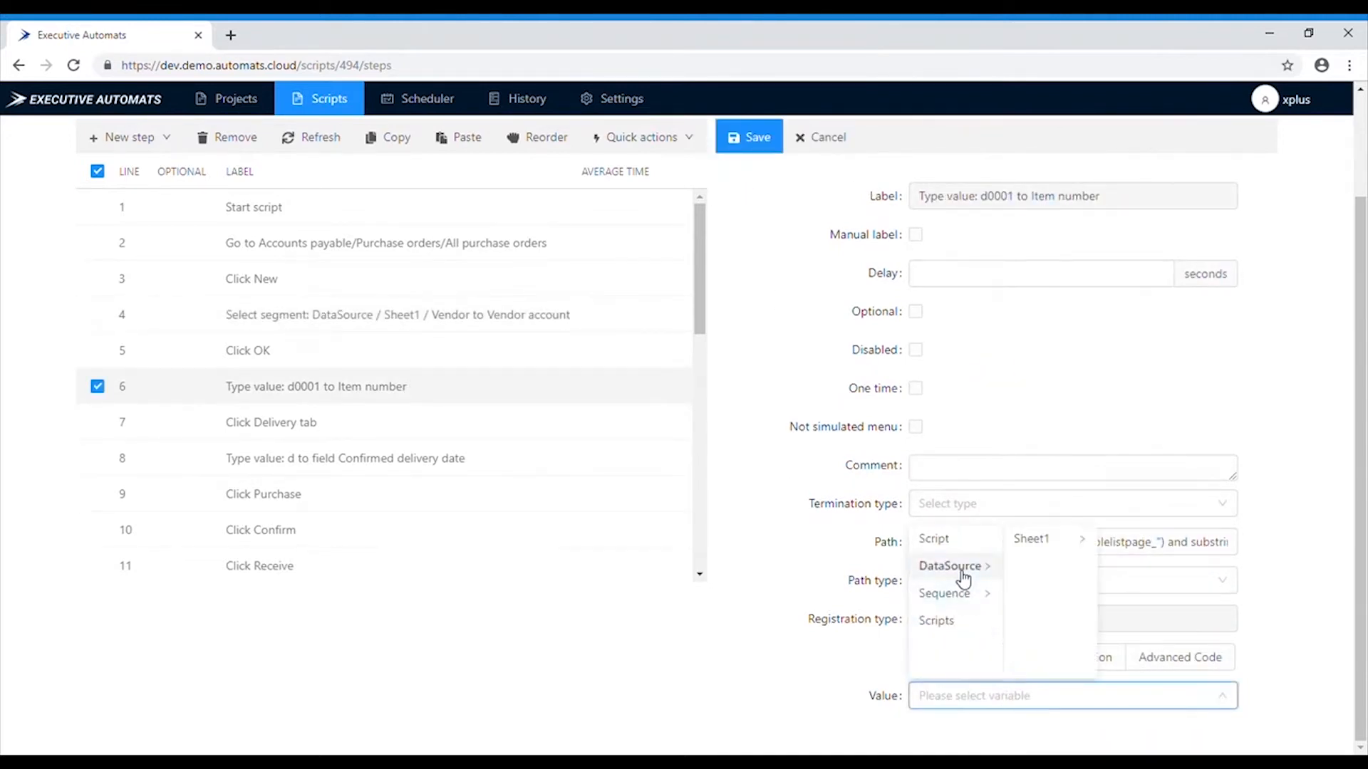
pyautogui.click(1129, 540)
pyautogui.click(749, 137)
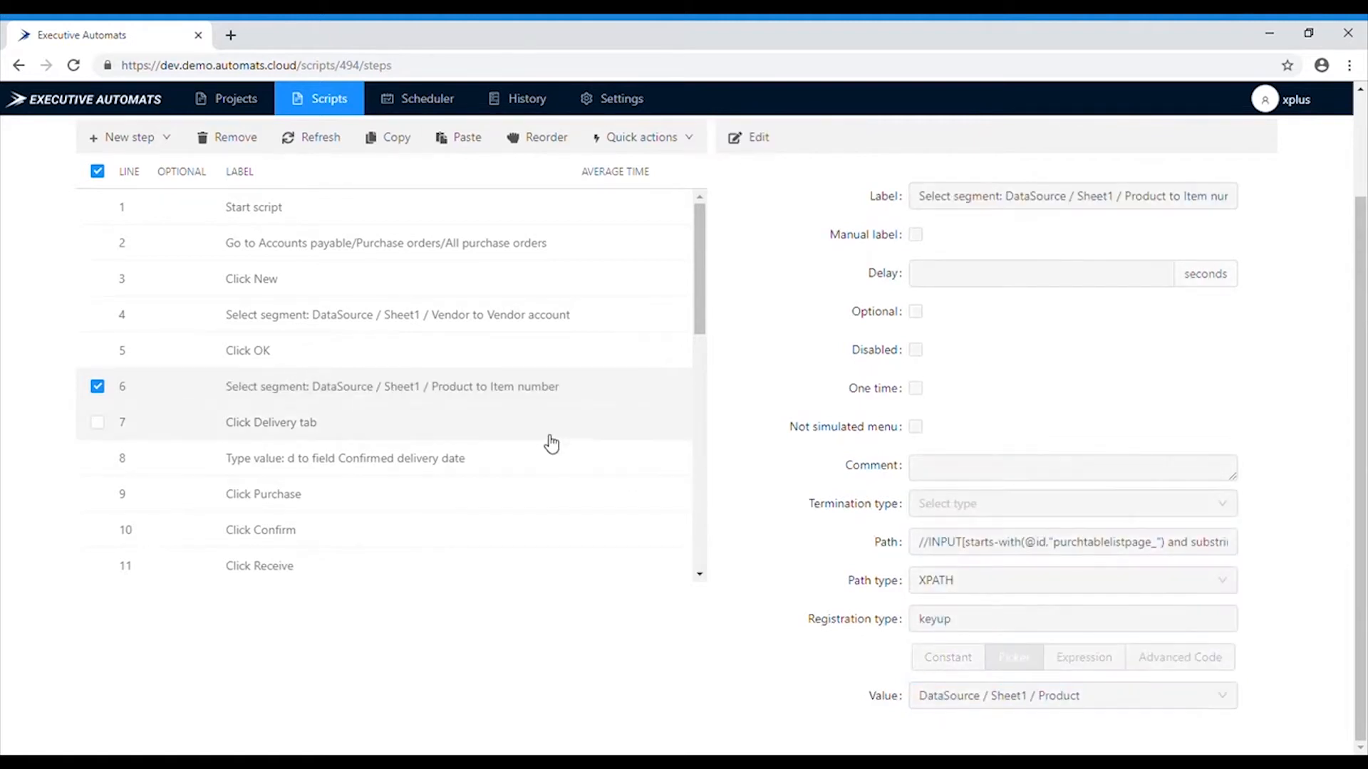
pyautogui.scroll(-5, 548, 489)
pyautogui.scroll(-5, 549, 490)
pyautogui.scroll(-3, 508, 427)
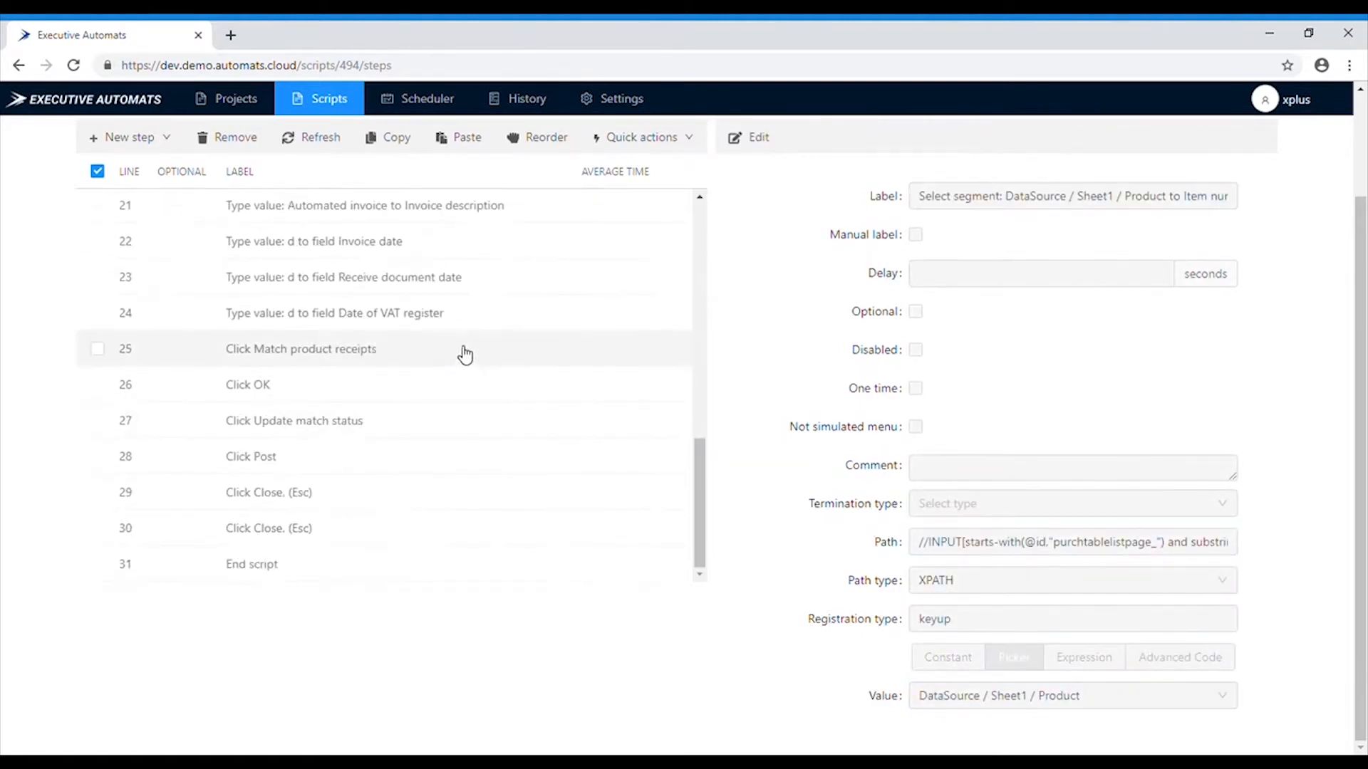
pyautogui.scroll(2, 465, 353)
# - Make the invoice description step take its value from the InvoiceDescription column
pyautogui.click(488, 294)
pyautogui.click(758, 137)
pyautogui.click(1013, 657)
pyautogui.click(1071, 696)
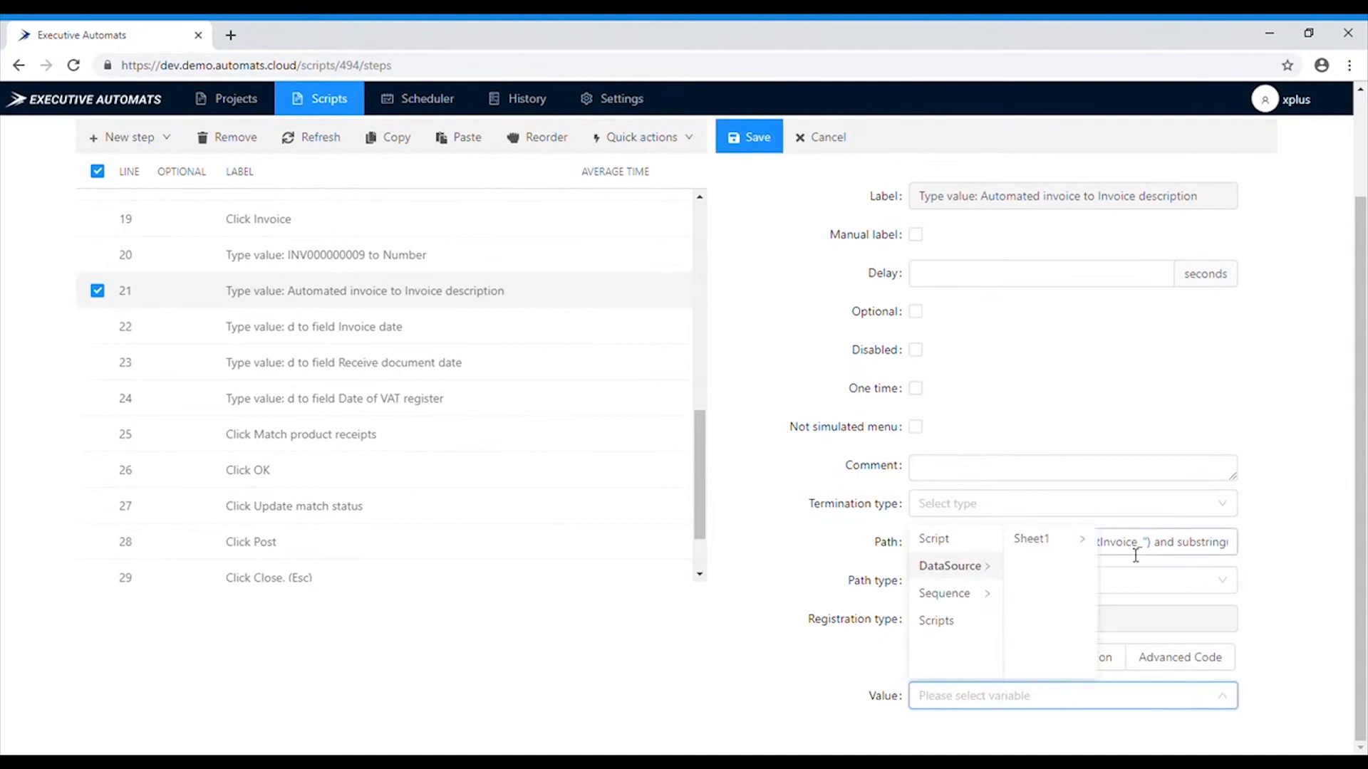
pyautogui.click(1149, 595)
pyautogui.click(748, 136)
pyautogui.scroll(3, 548, 428)
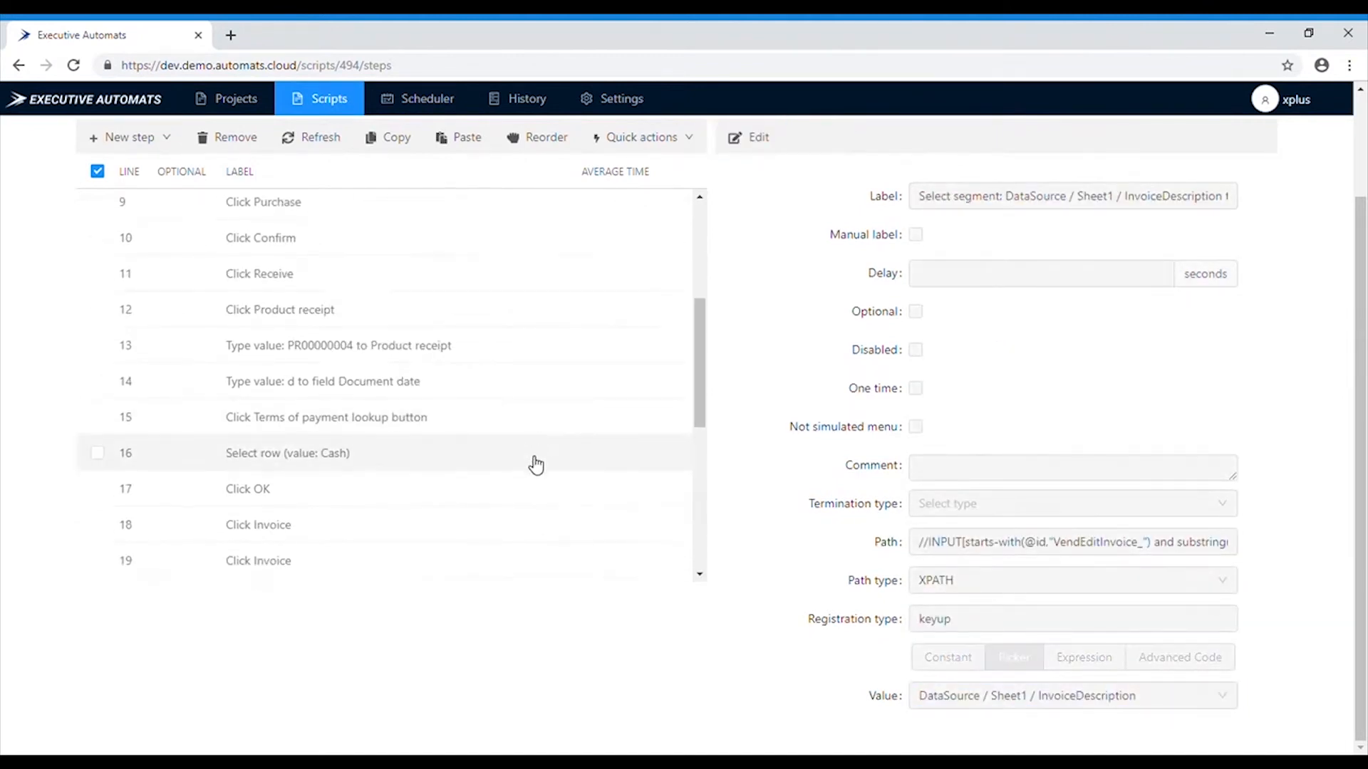
pyautogui.scroll(3, 535, 449)
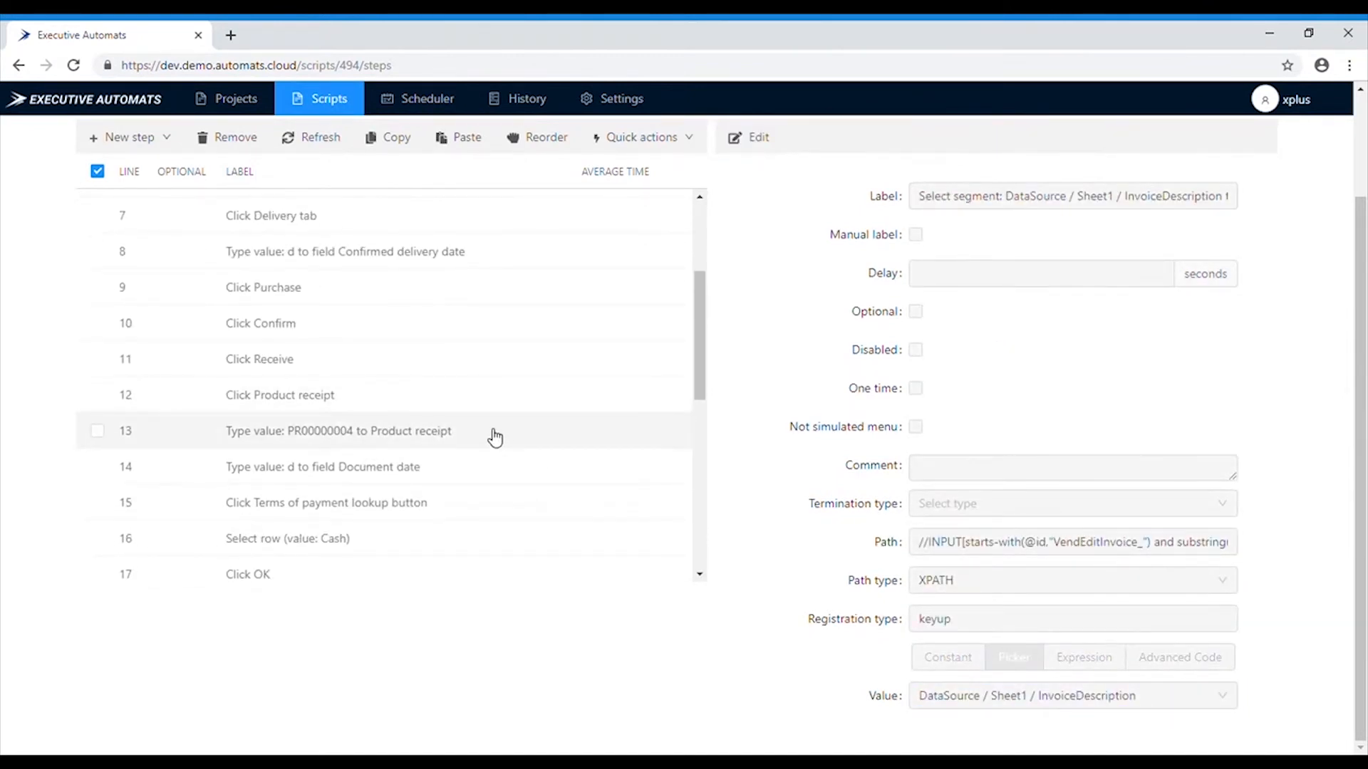
pyautogui.scroll(-3, 534, 437)
pyautogui.scroll(2, 497, 438)
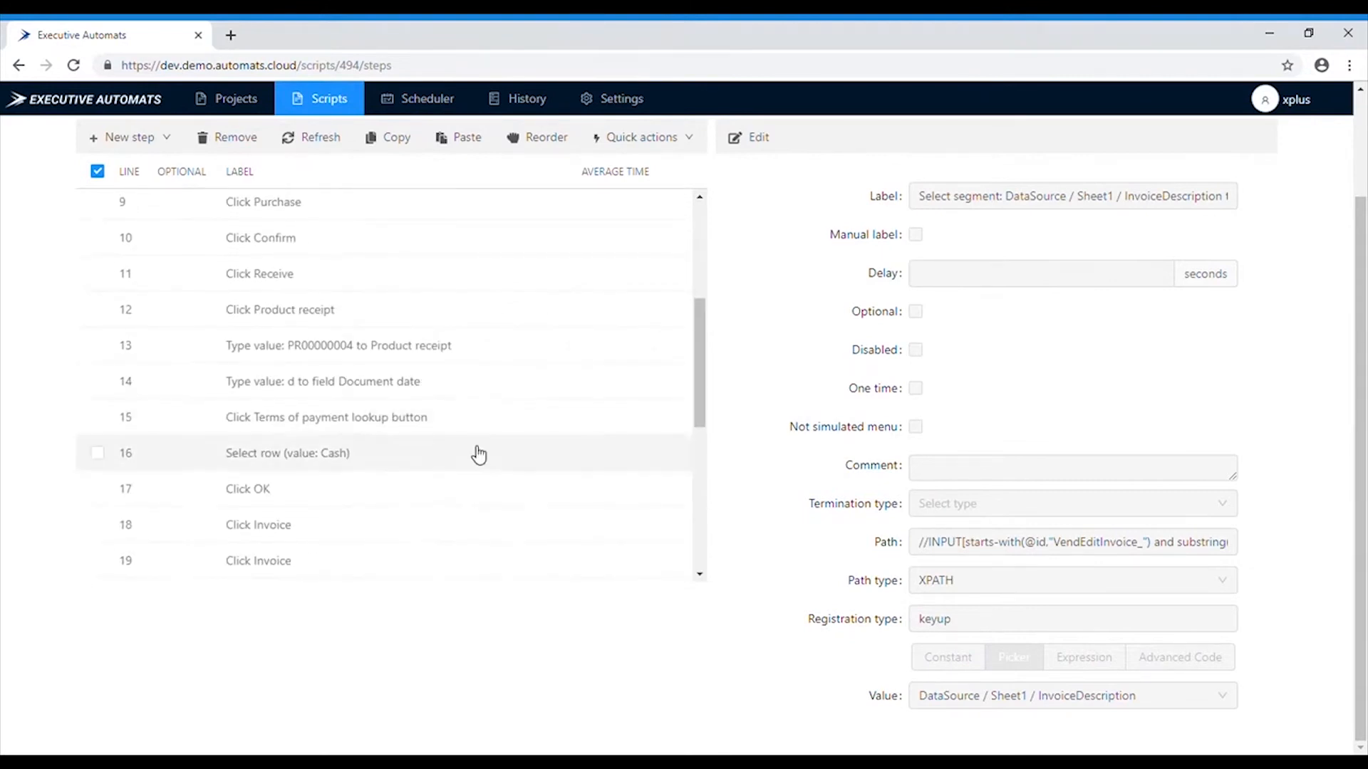
pyautogui.click(510, 345)
pyautogui.scroll(2, 809, 383)
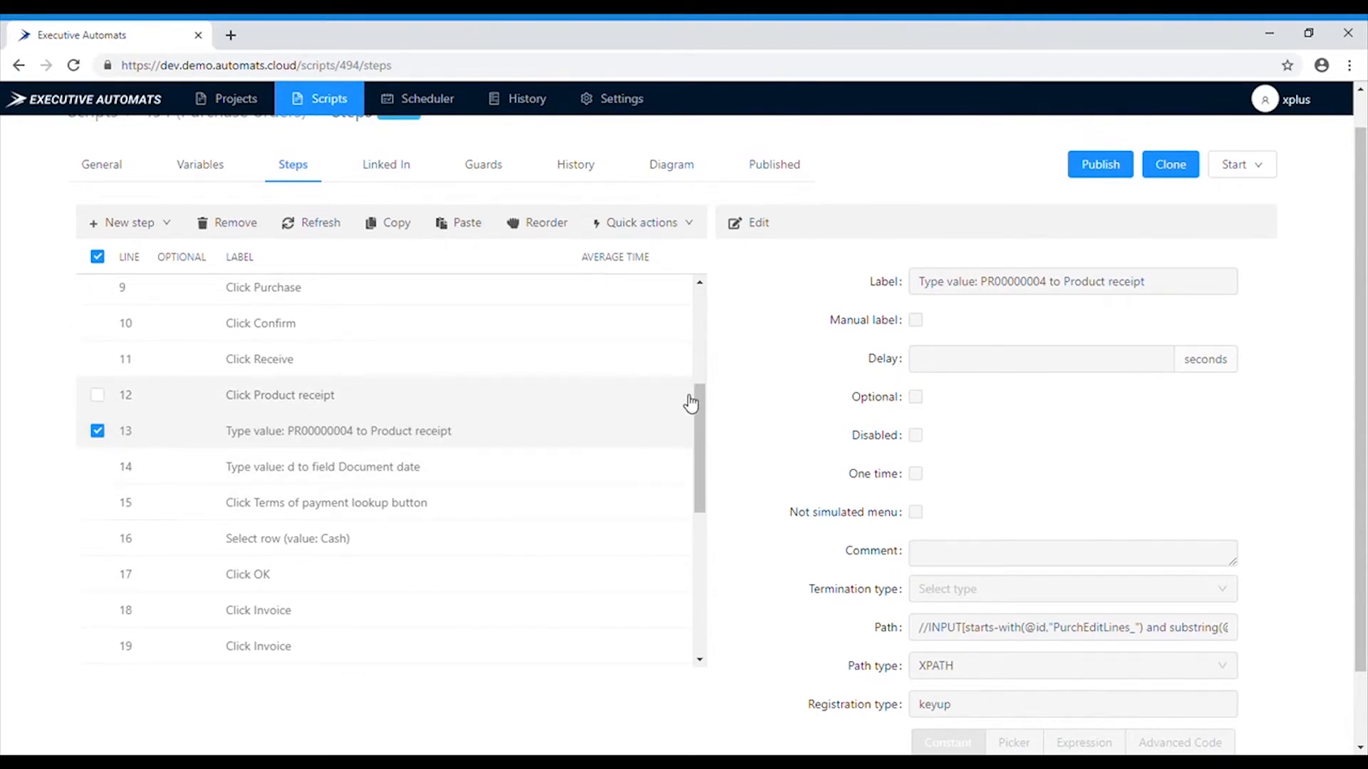
# - Make the product receipt step use the PRNUM number sequence as its value
pyautogui.click(749, 223)
pyautogui.scroll(-2, 813, 470)
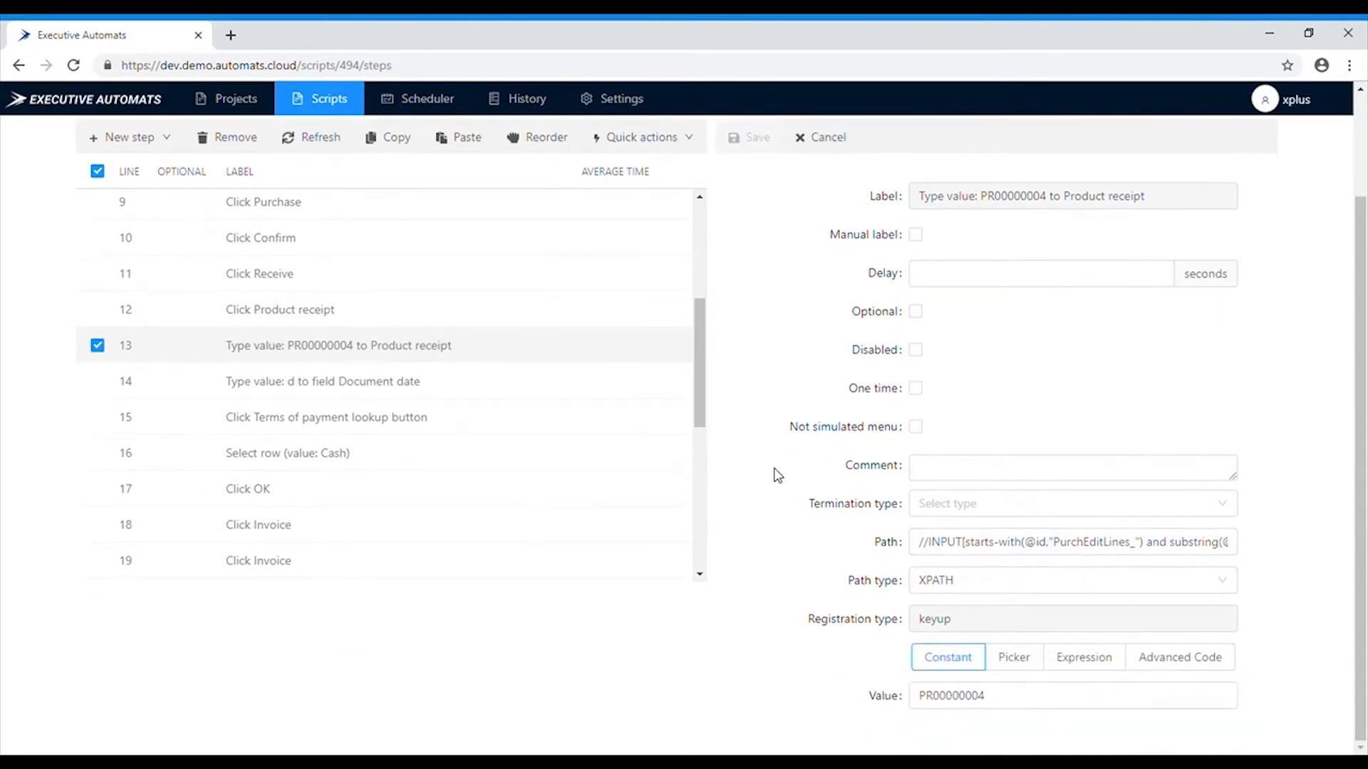
pyautogui.click(1013, 657)
pyautogui.click(1026, 696)
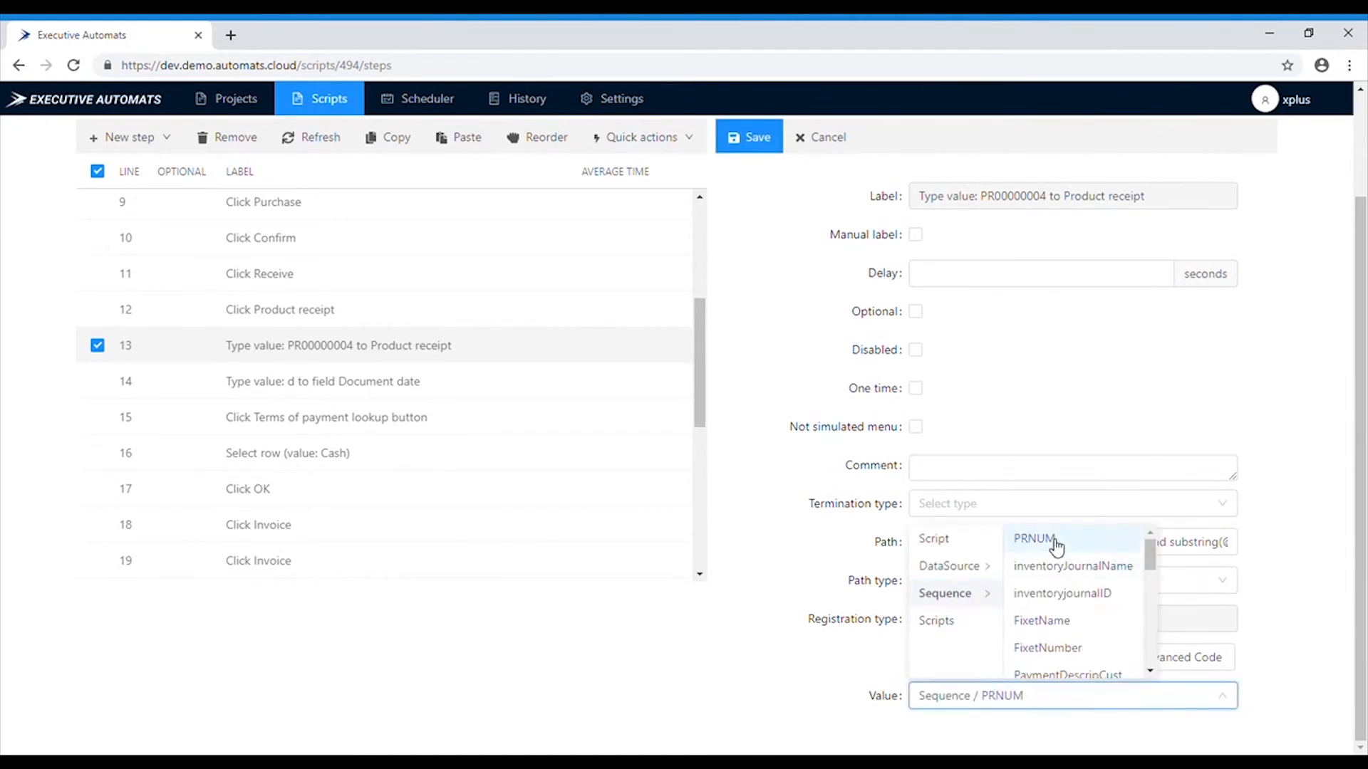
pyautogui.click(1056, 546)
pyautogui.click(748, 137)
pyautogui.scroll(-3, 498, 427)
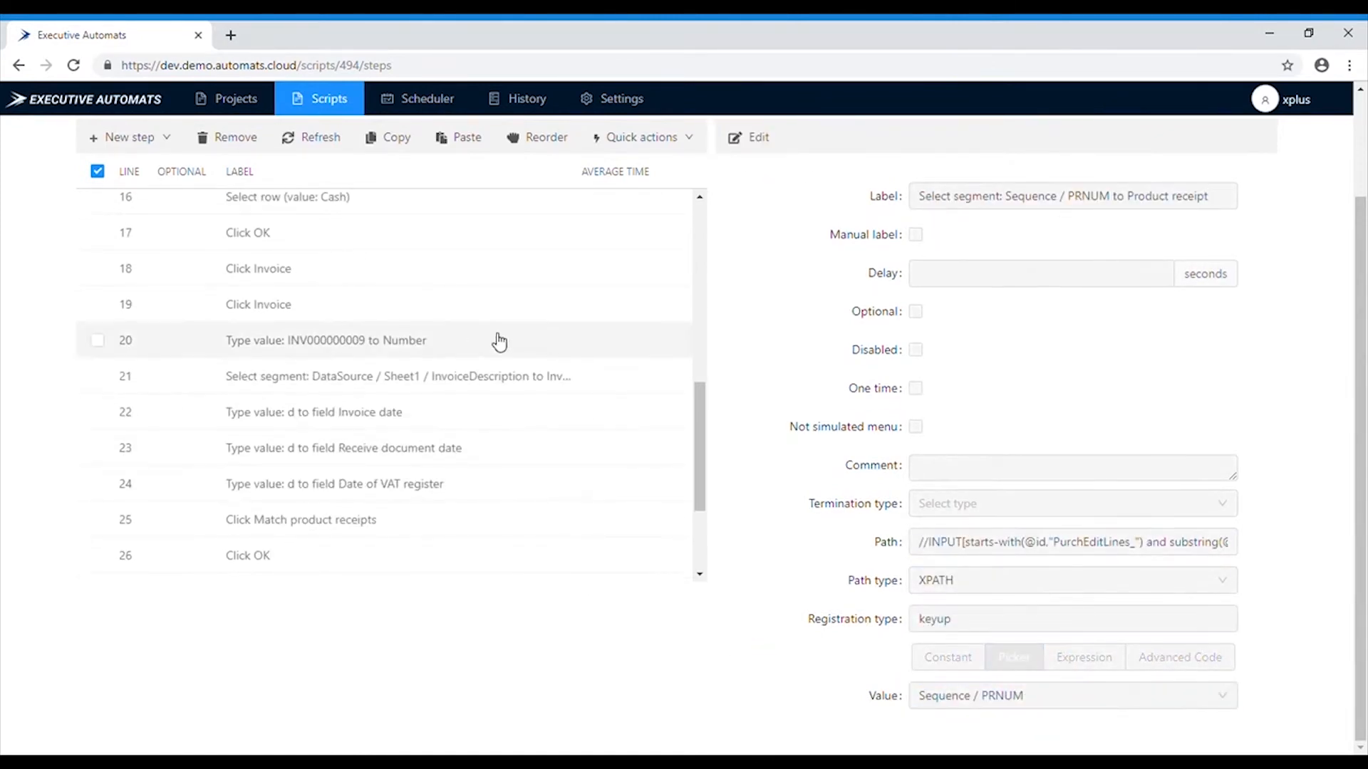
# - Make the invoice number step use the INVNUMM number sequence as its value
pyautogui.click(499, 340)
pyautogui.click(1014, 658)
pyautogui.click(1026, 696)
pyautogui.click(945, 593)
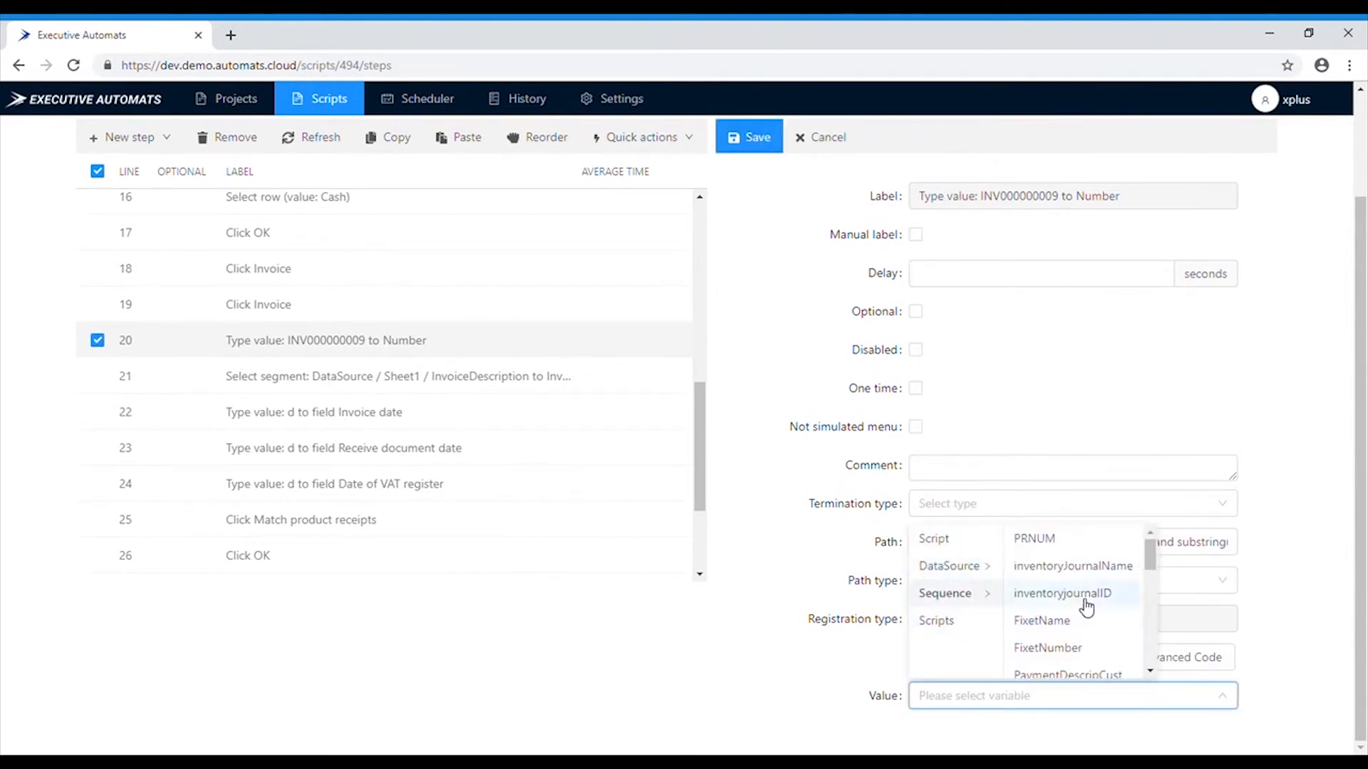
pyautogui.scroll(-3, 1084, 604)
pyautogui.click(1058, 604)
pyautogui.click(737, 183)
pyautogui.scroll(5, 463, 534)
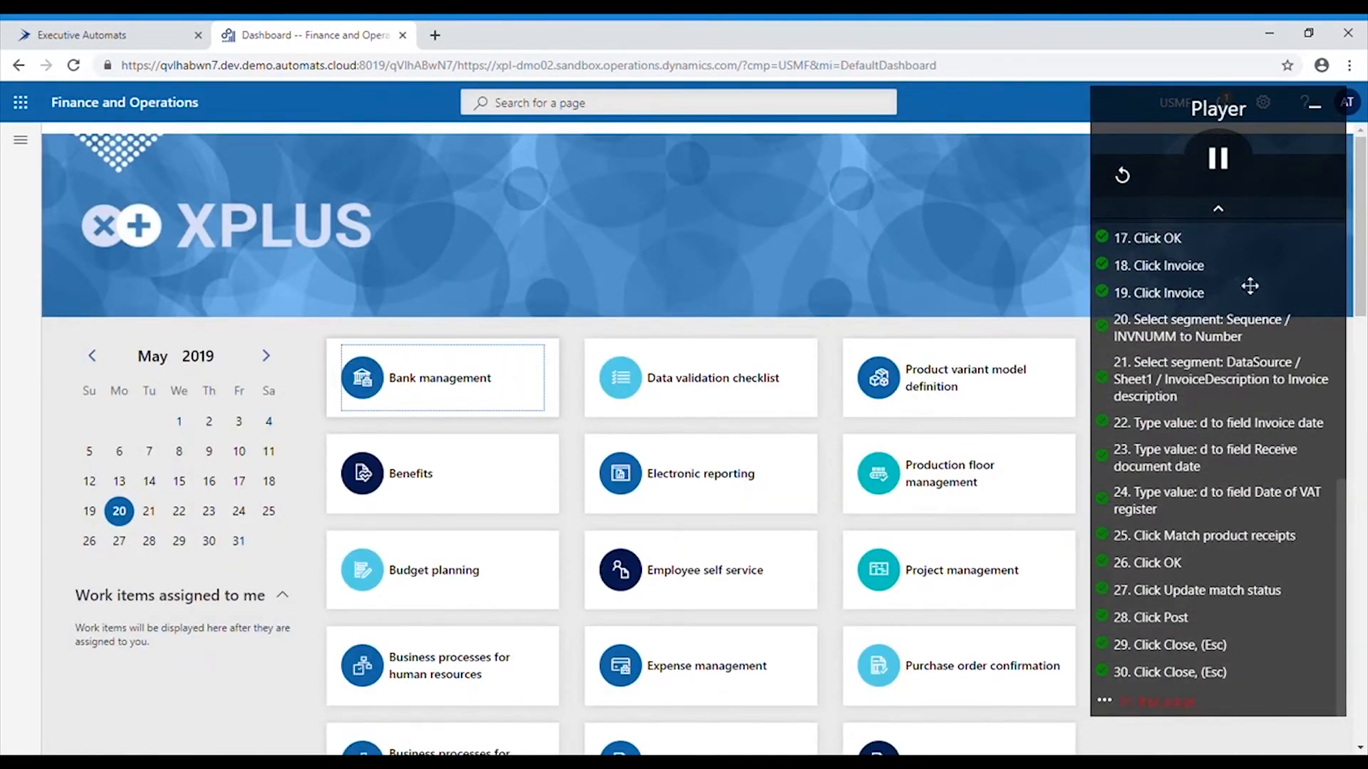
# - Close the Dynamics 365 dashboard tab after the script playback finishes
pyautogui.click(401, 34)
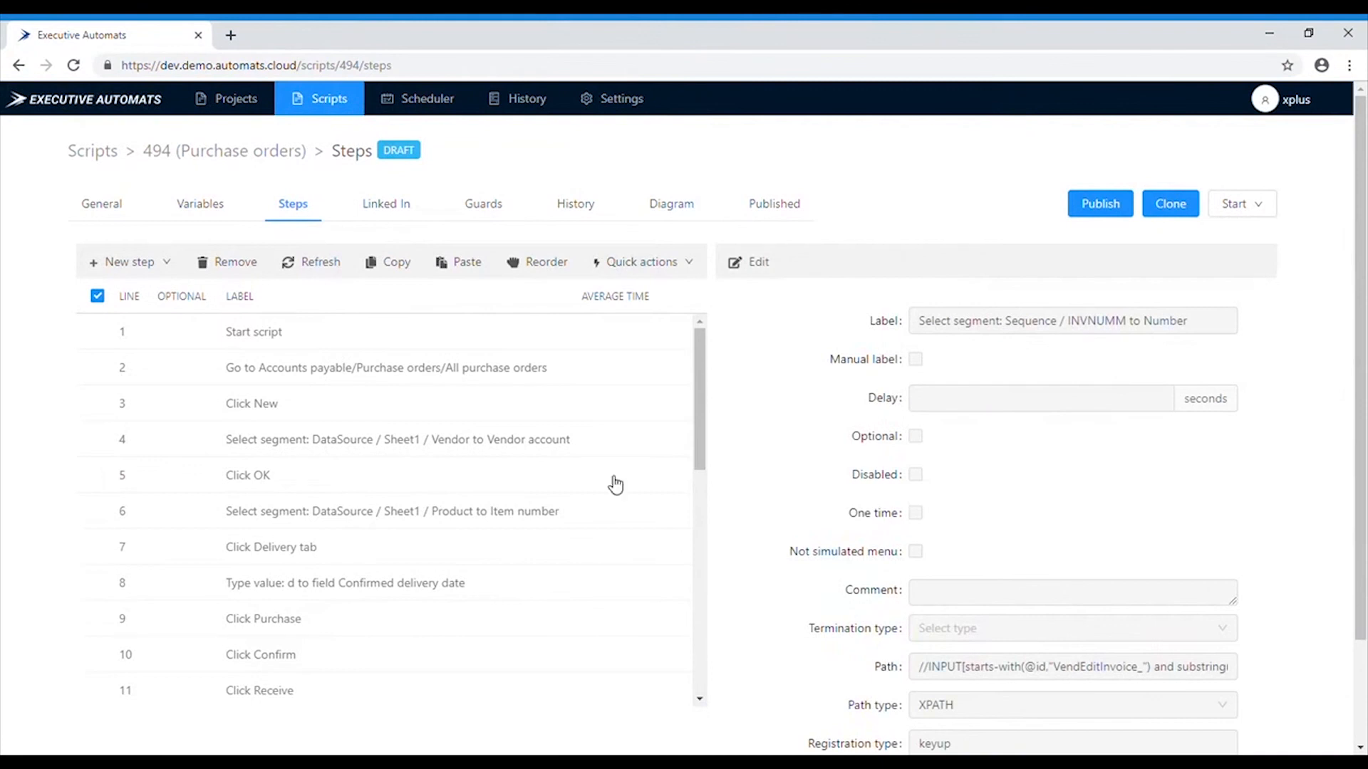